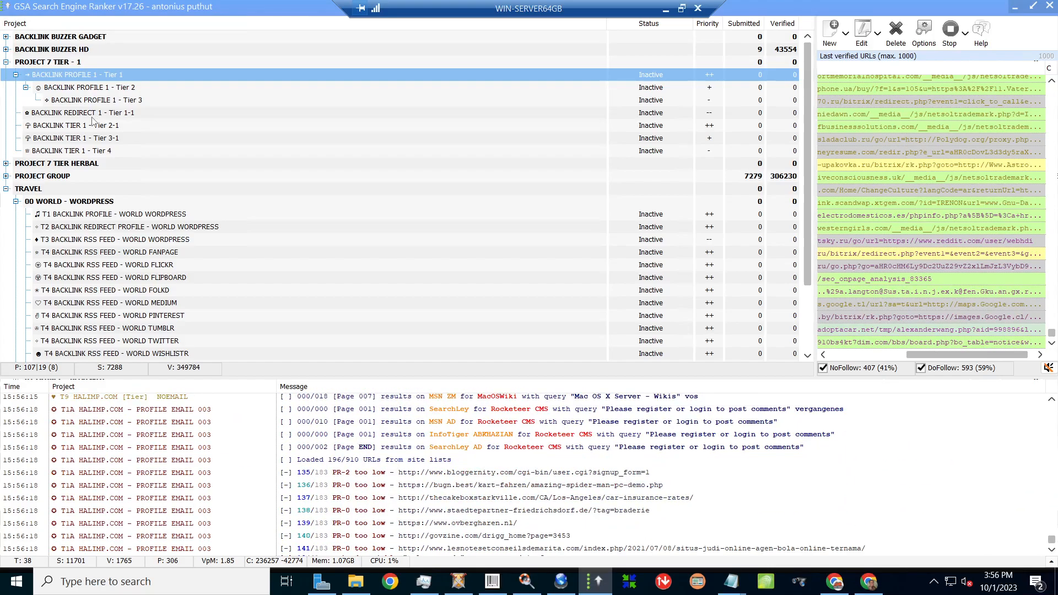
- Open the BACKLINK PROFILE 1 - Tier 1 settings and check all engines in Where to Submit
mouse_move(91, 124)
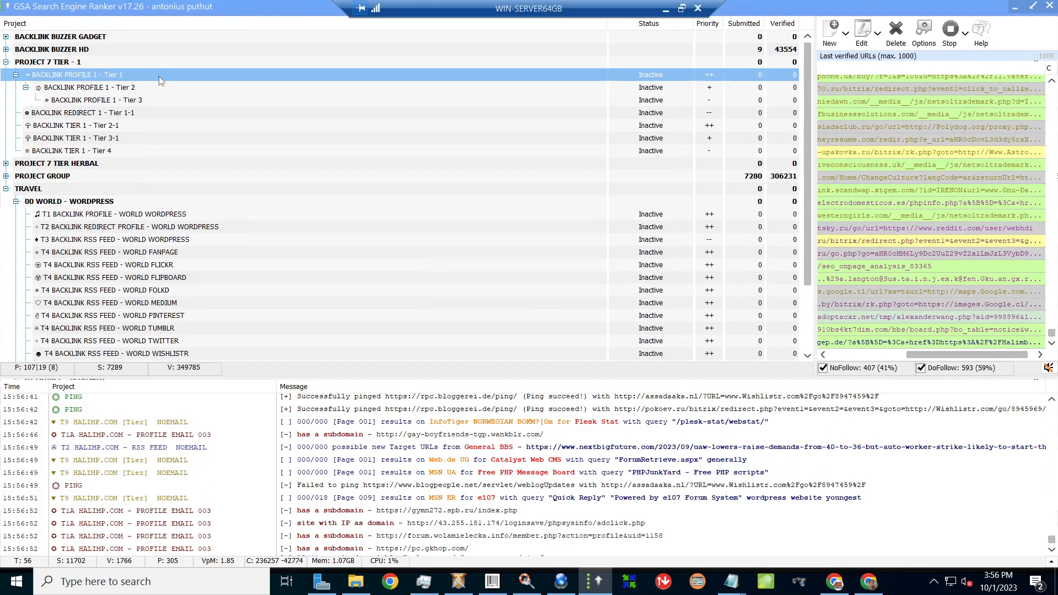
double_click(159, 79)
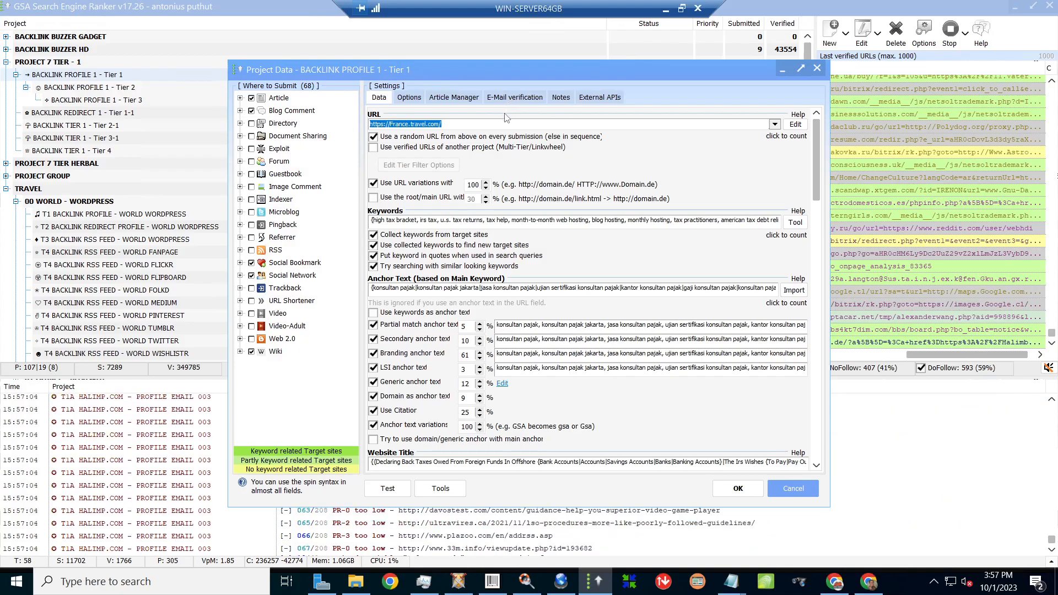
right_click(292, 394)
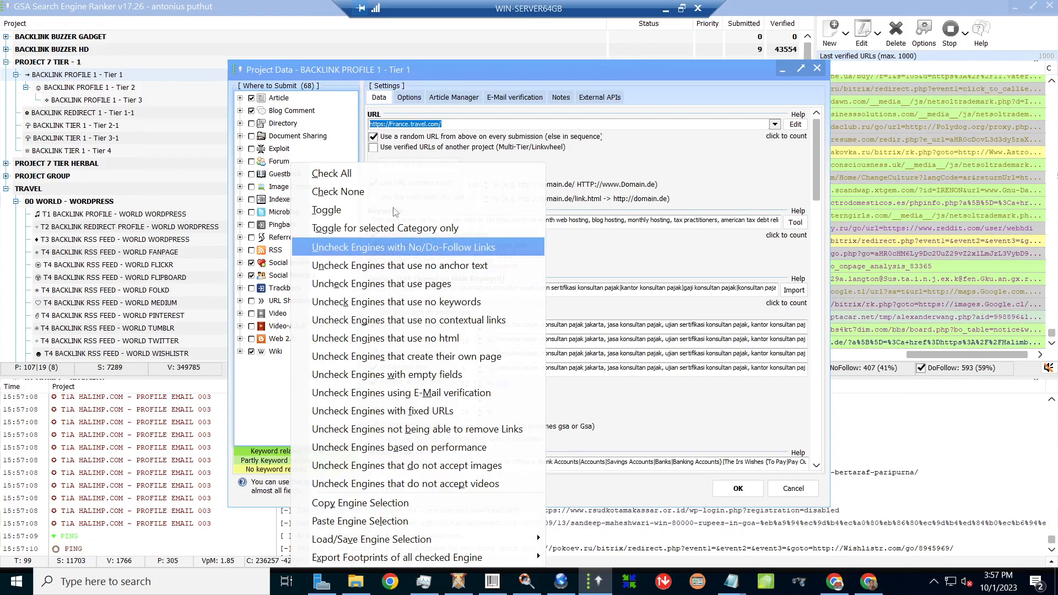
click(385, 174)
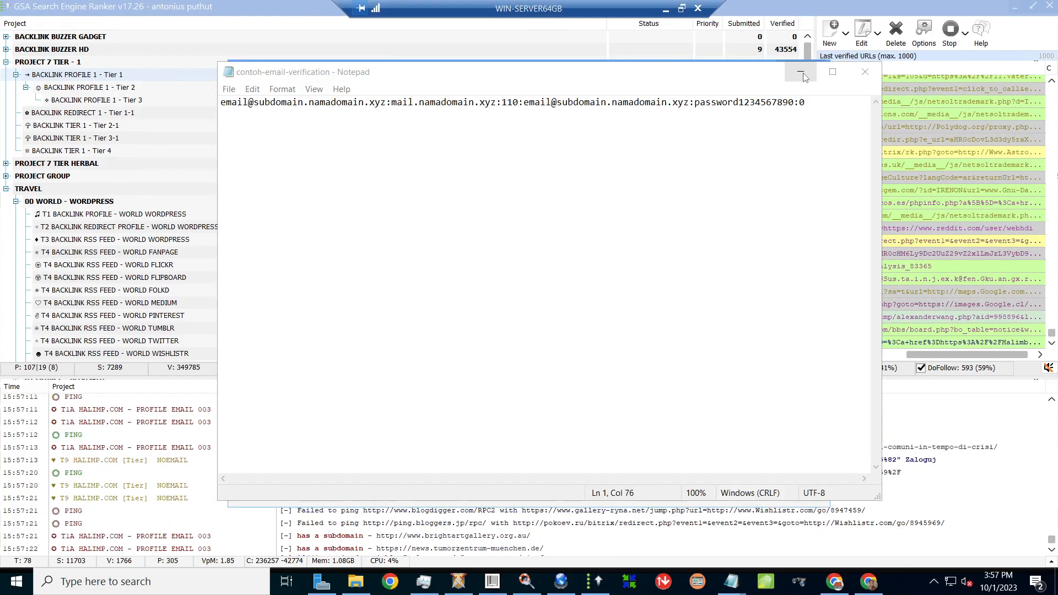
- With Notepad minimised, uncheck Video-Adult and the e-mail-verification engines, then cancel the project settings
click(800, 72)
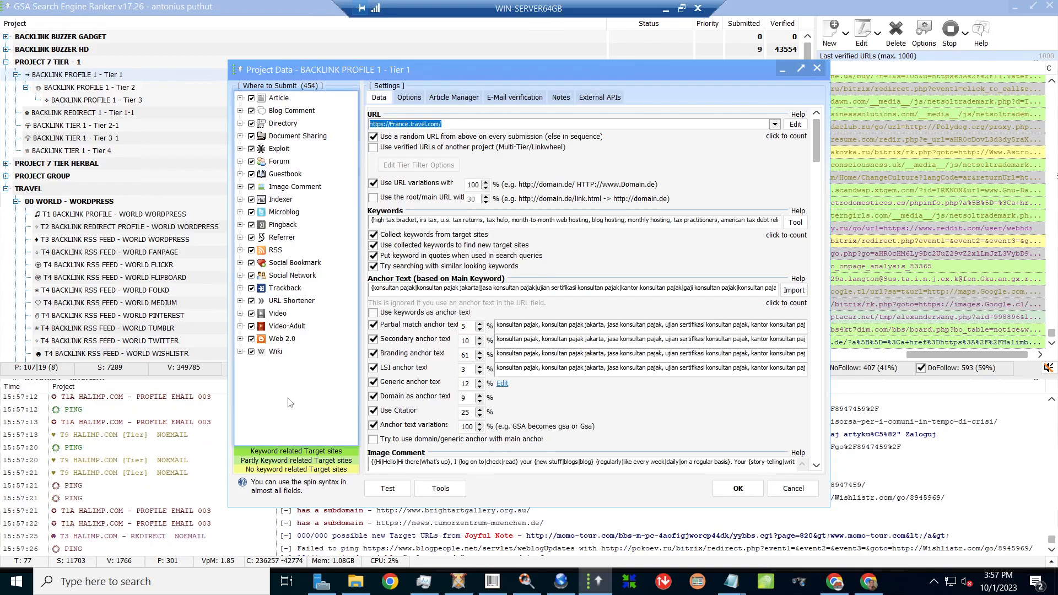
click(252, 326)
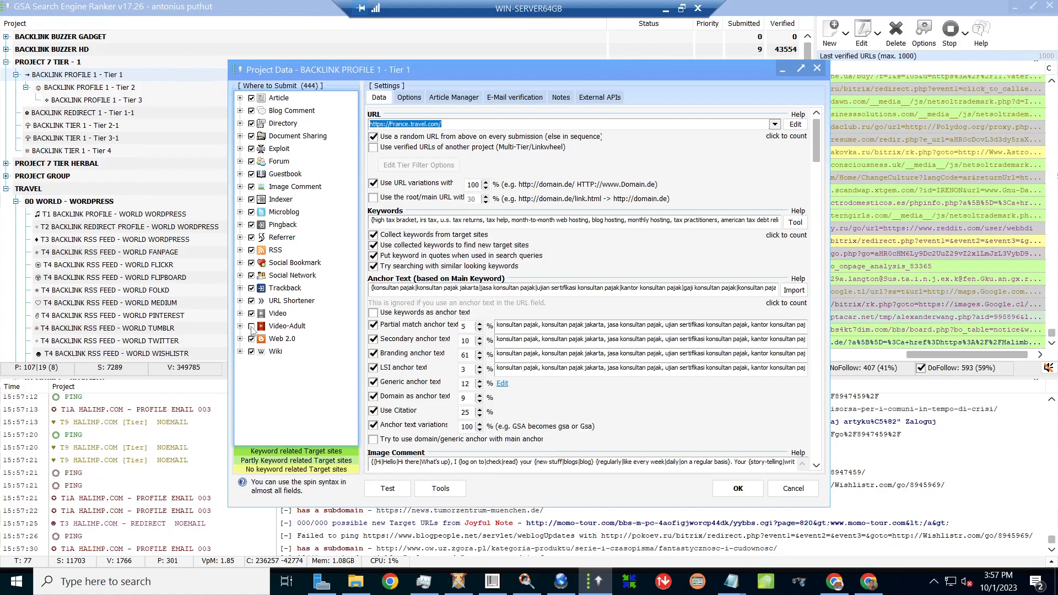
right_click(290, 394)
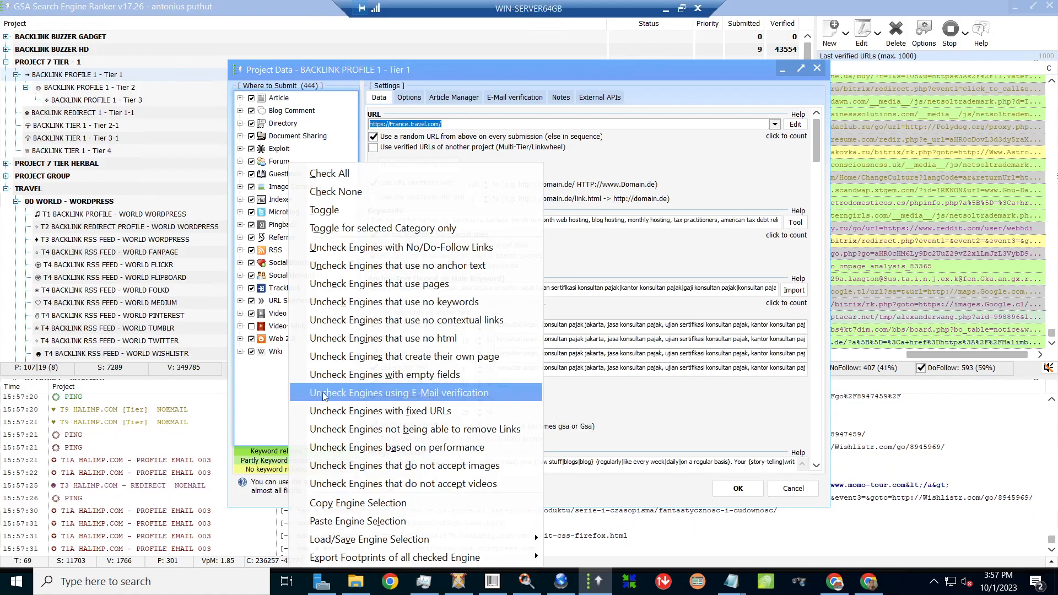
click(359, 394)
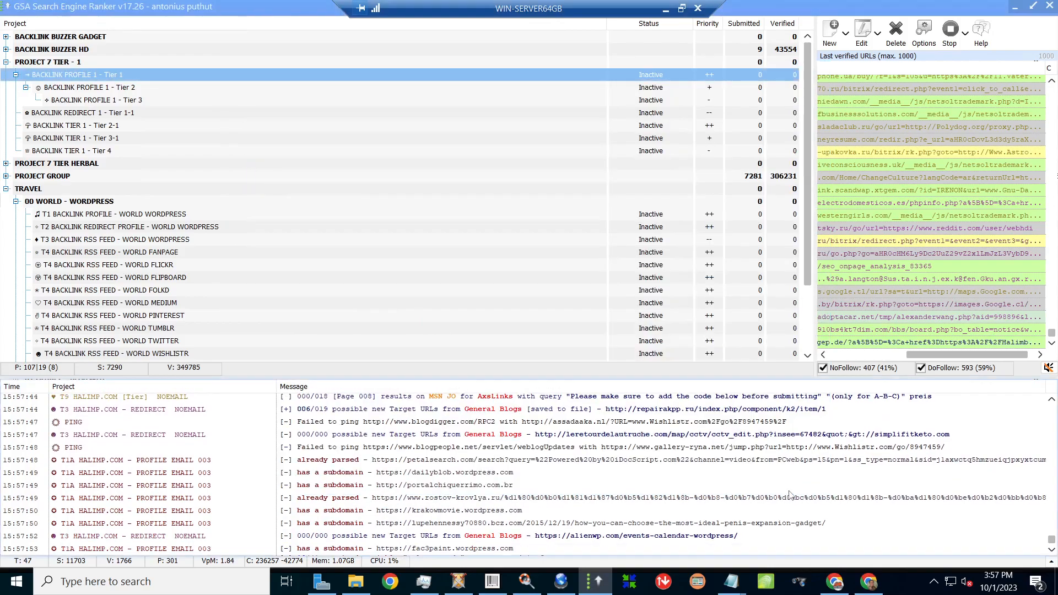
click(788, 491)
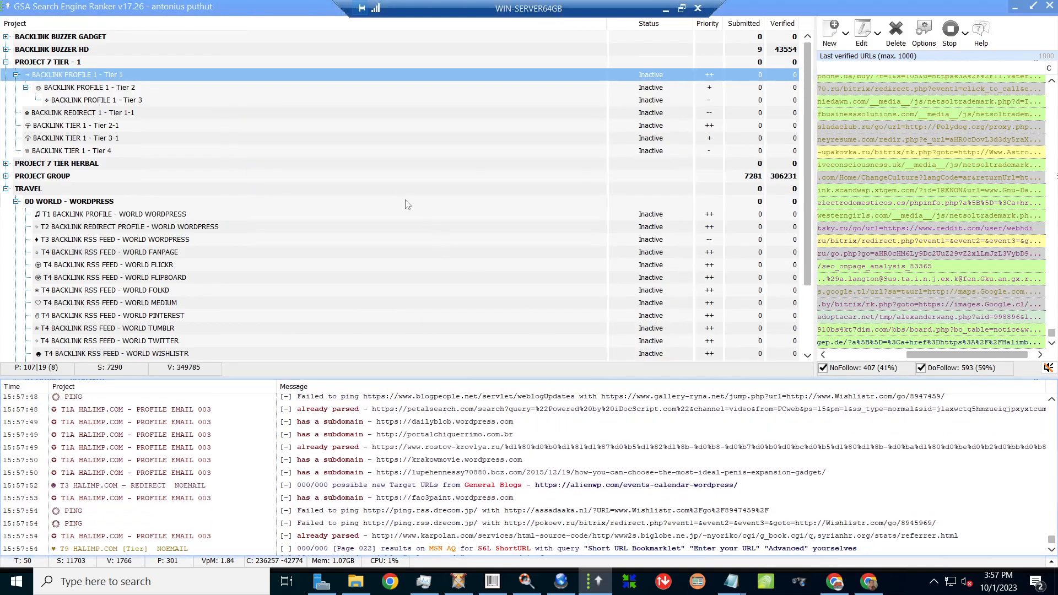
- Delete the existing account from the Tier 1 E-Mail verification list, then minimise the remote desktop
double_click(287, 79)
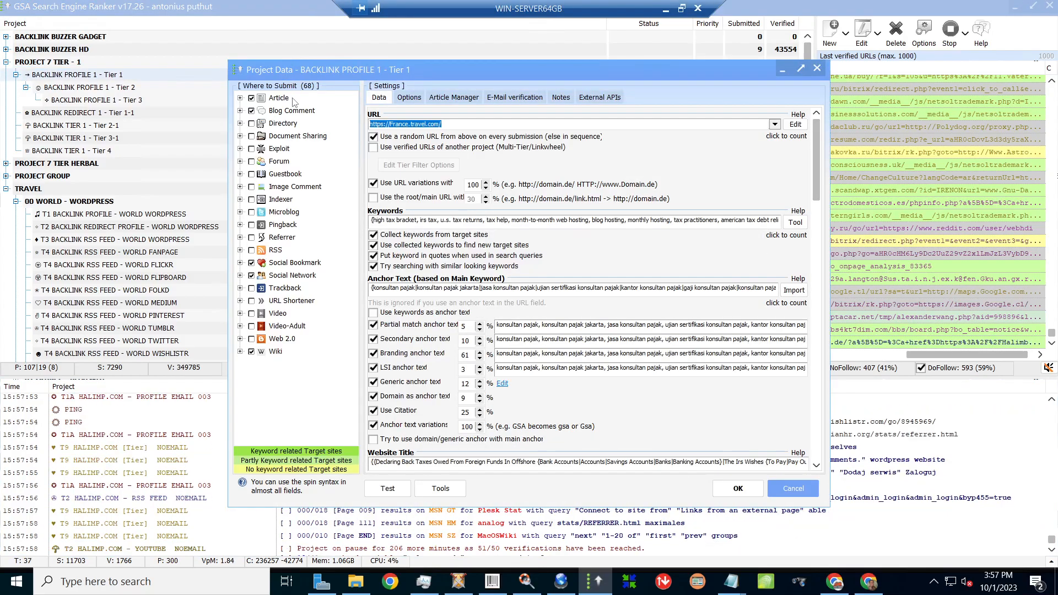
click(514, 98)
click(412, 138)
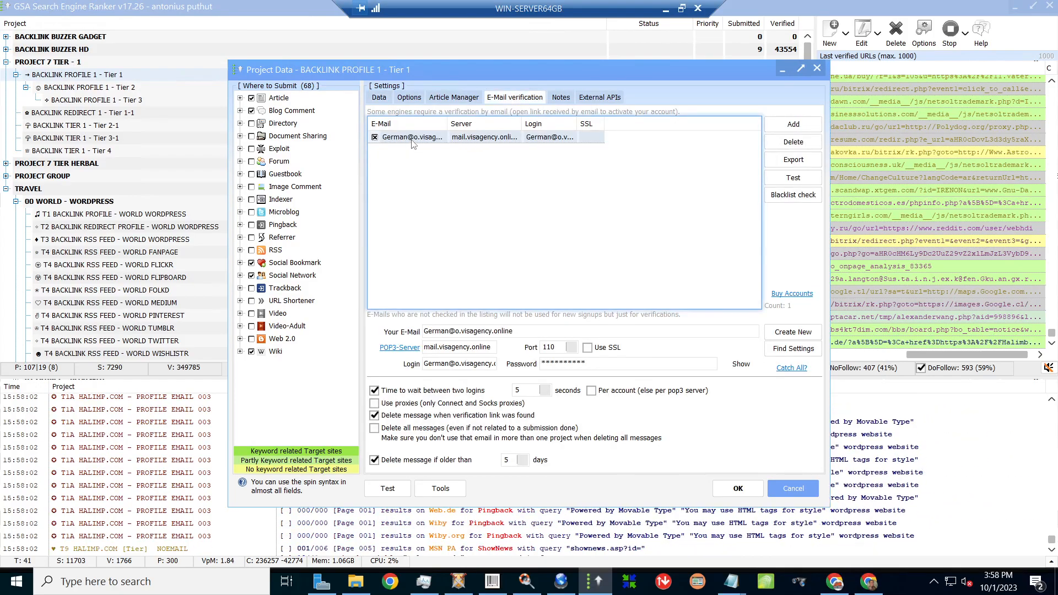
click(412, 139)
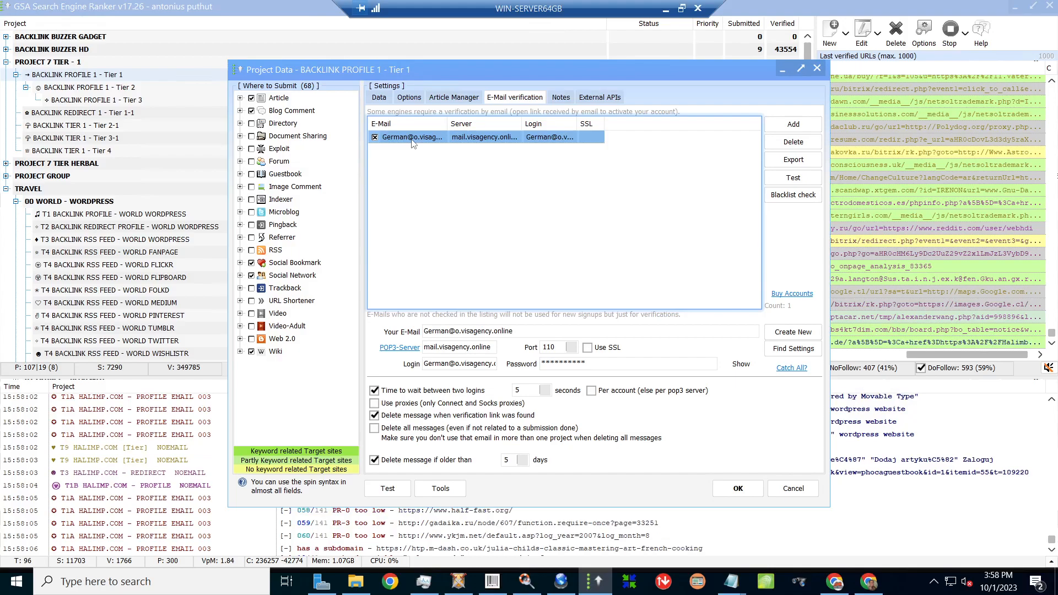
right_click(412, 141)
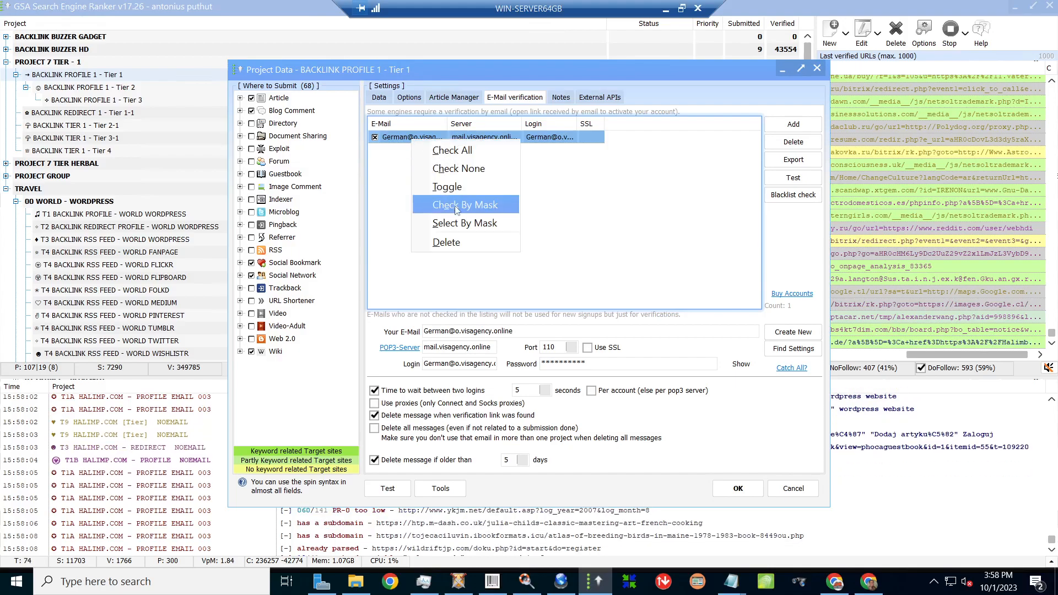
click(452, 241)
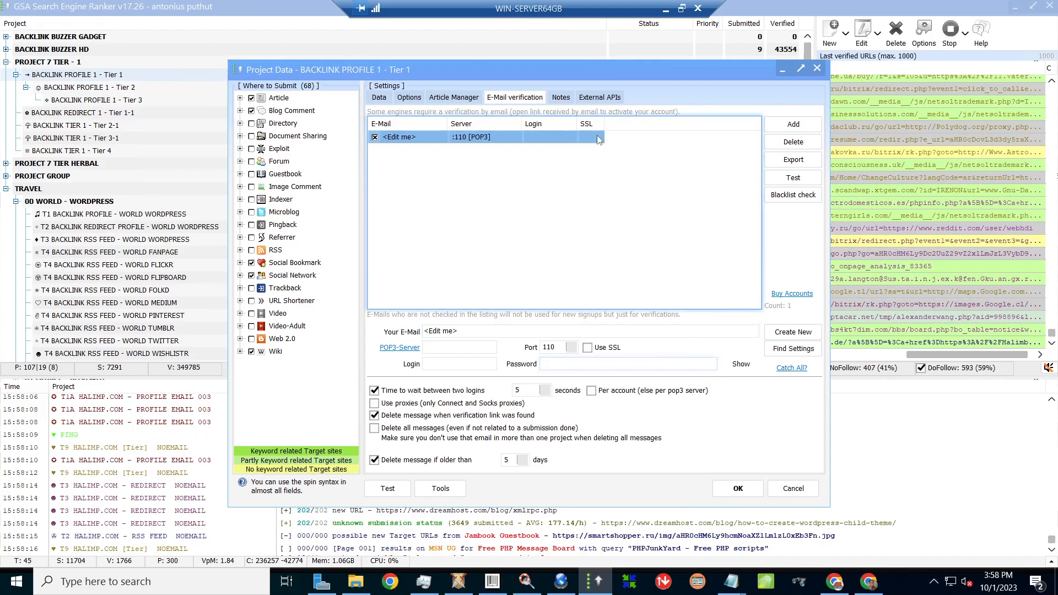
click(666, 9)
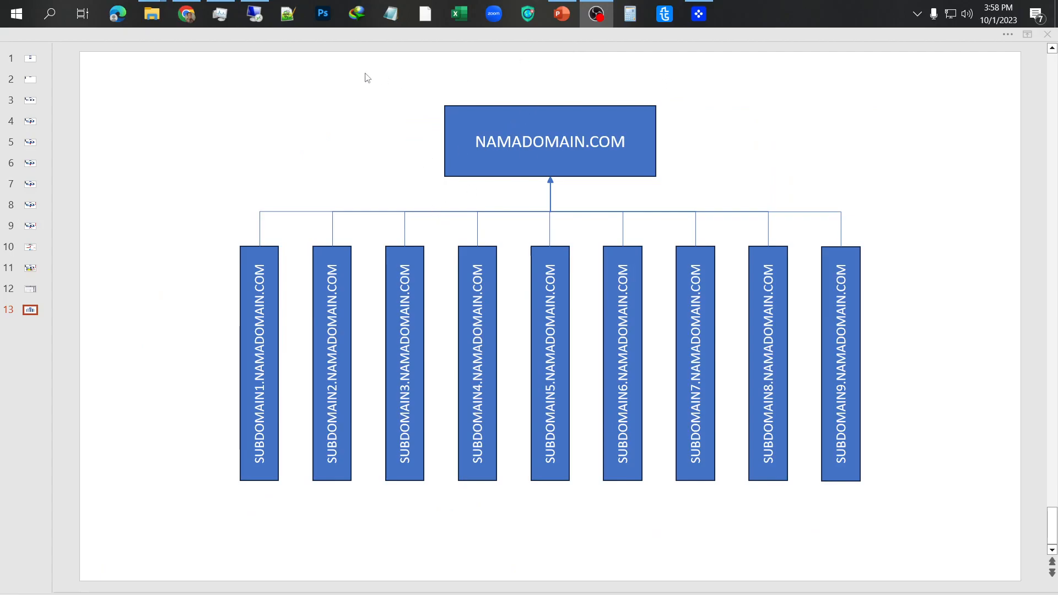
- In Chrome's cPanel, open Email Accounts to see the 15 blogfeed subdomain accounts
click(187, 14)
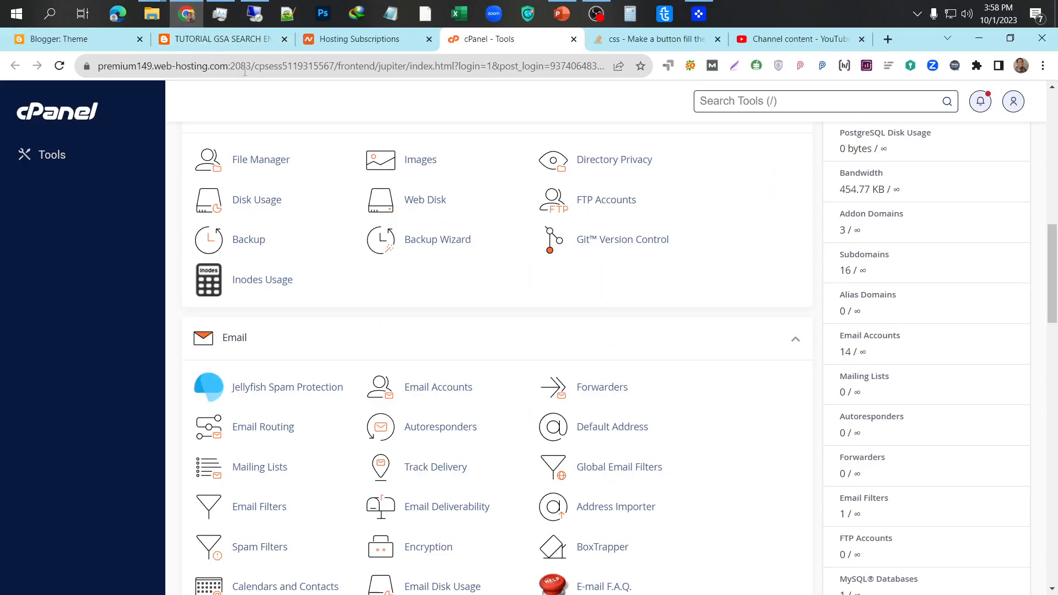
scroll(786, 248, up, 15)
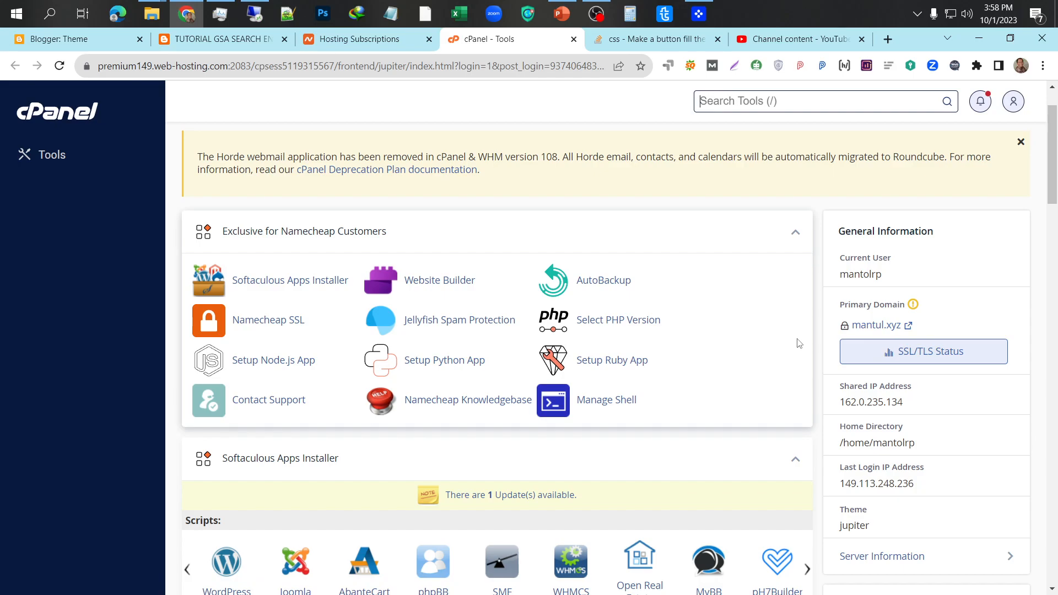
scroll(799, 343, down, 6)
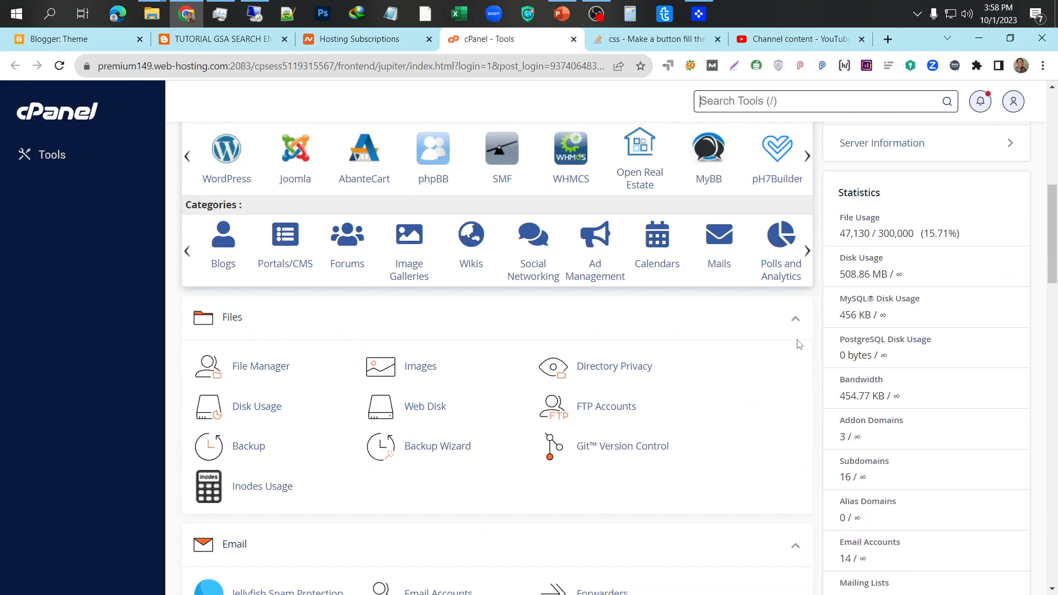
scroll(798, 343, down, 2)
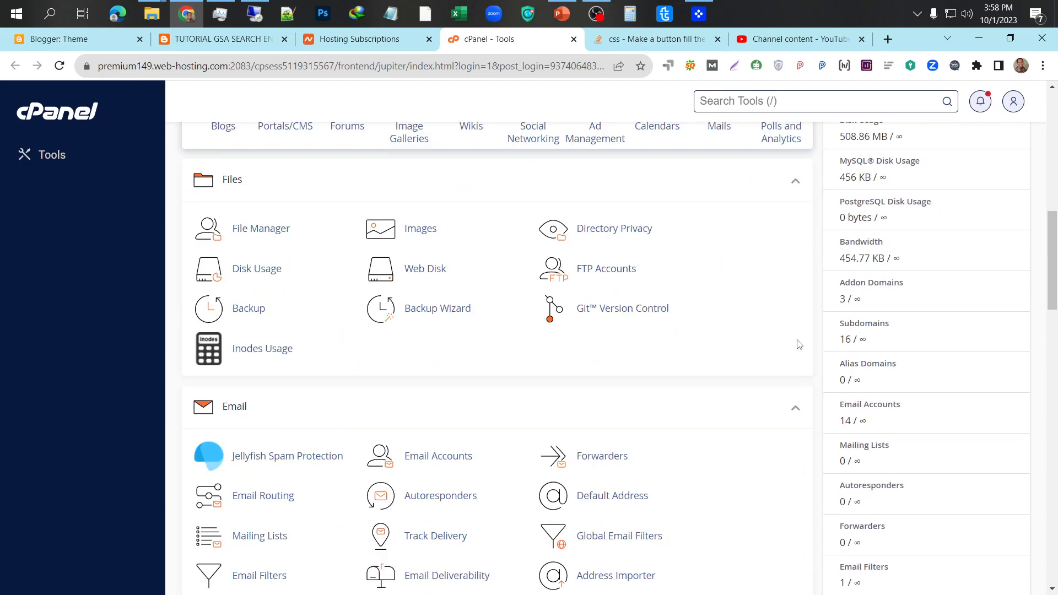
click(463, 465)
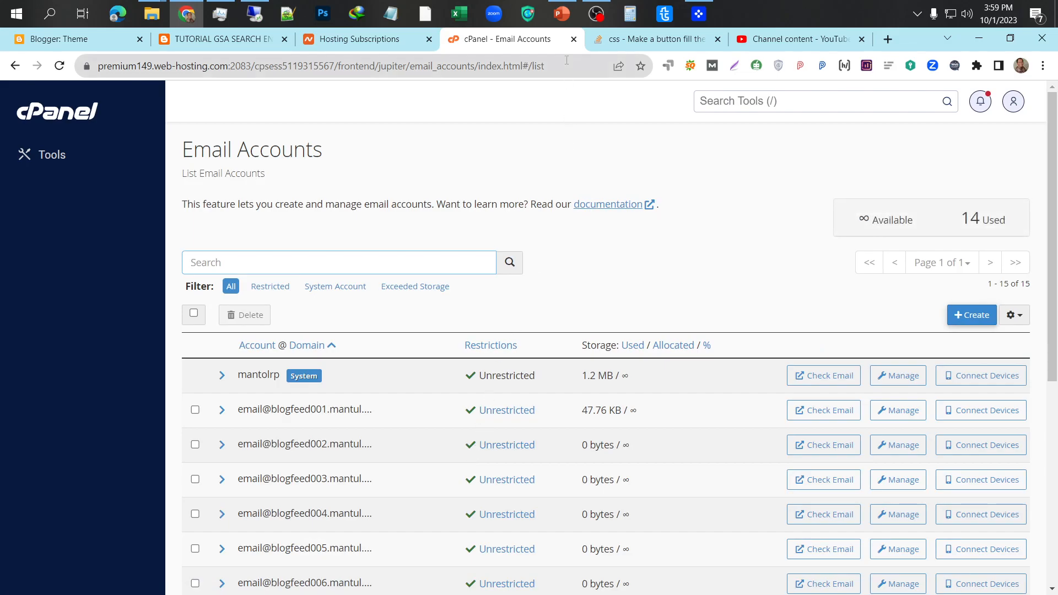
- Return to PowerPoint's slide 13 and select the NAMADOMAIN.COM box in the subdomain diagram
click(564, 14)
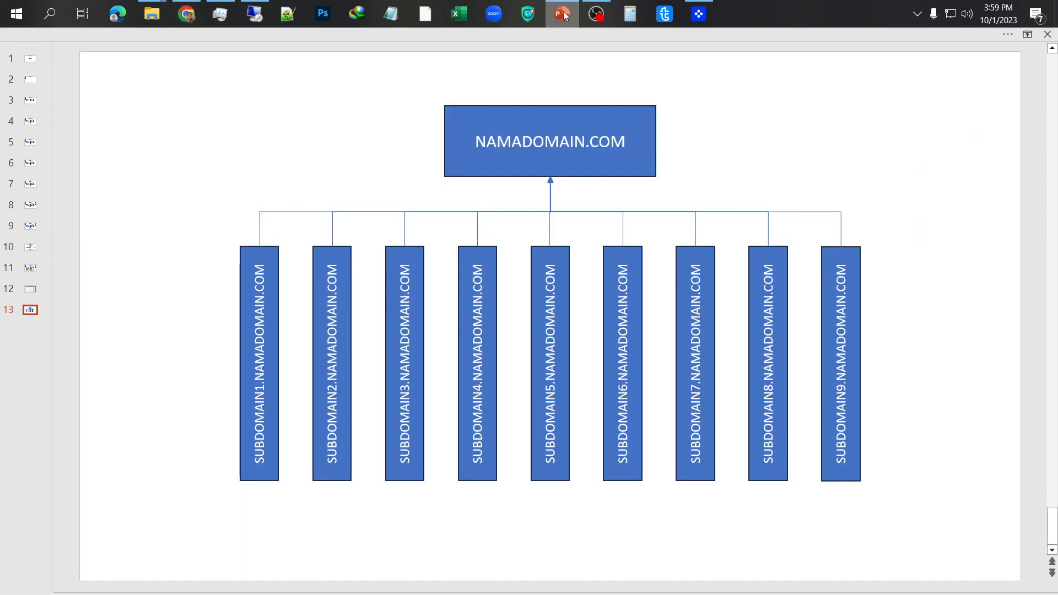
click(461, 171)
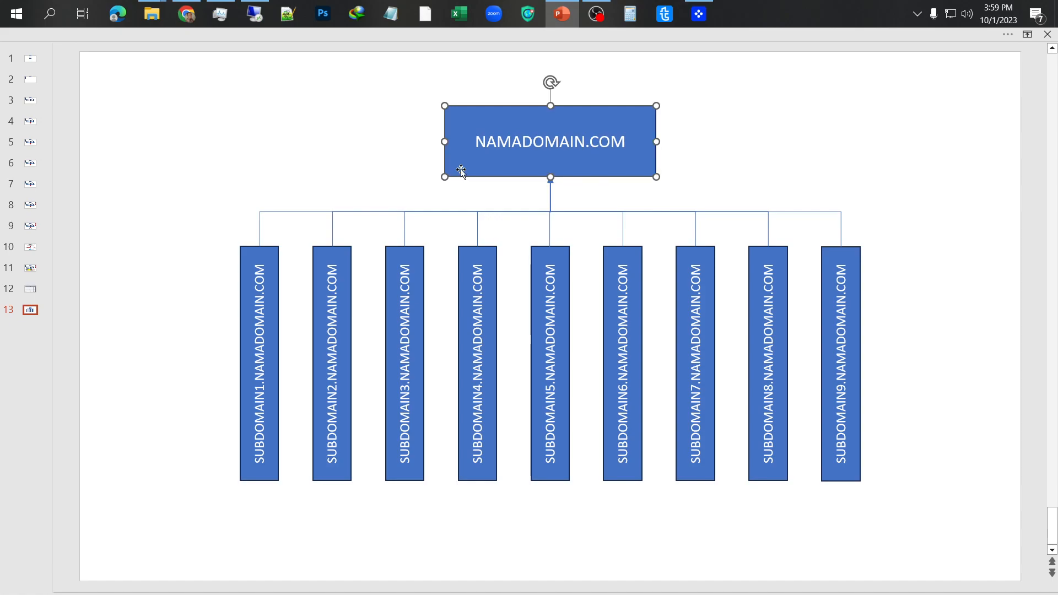
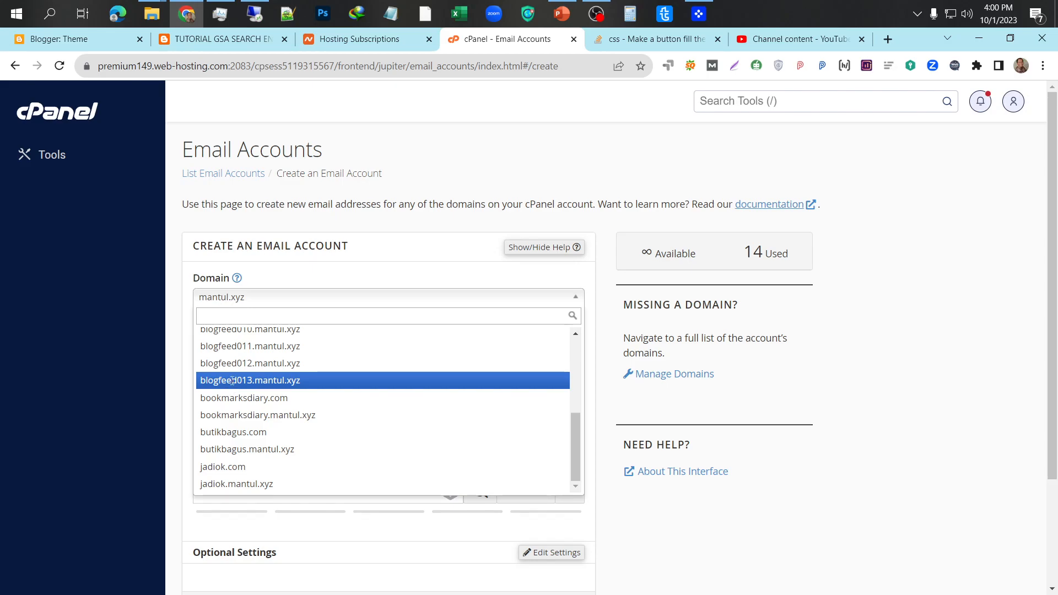
- Choose the blogfeed013.mantul.xyz domain and enter the username 'contoh' for the new email account
click(232, 385)
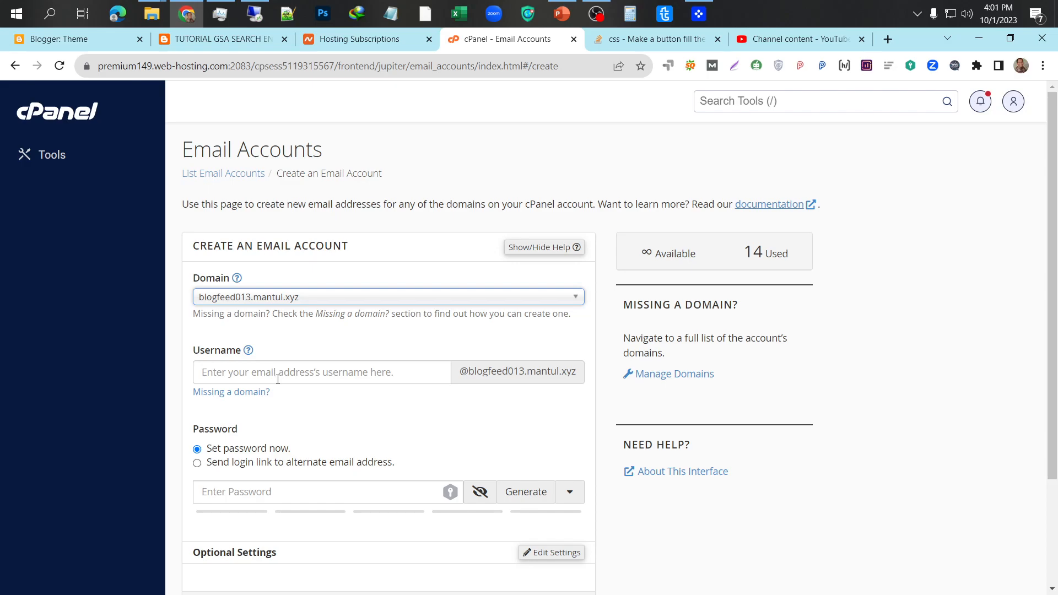
click(281, 371)
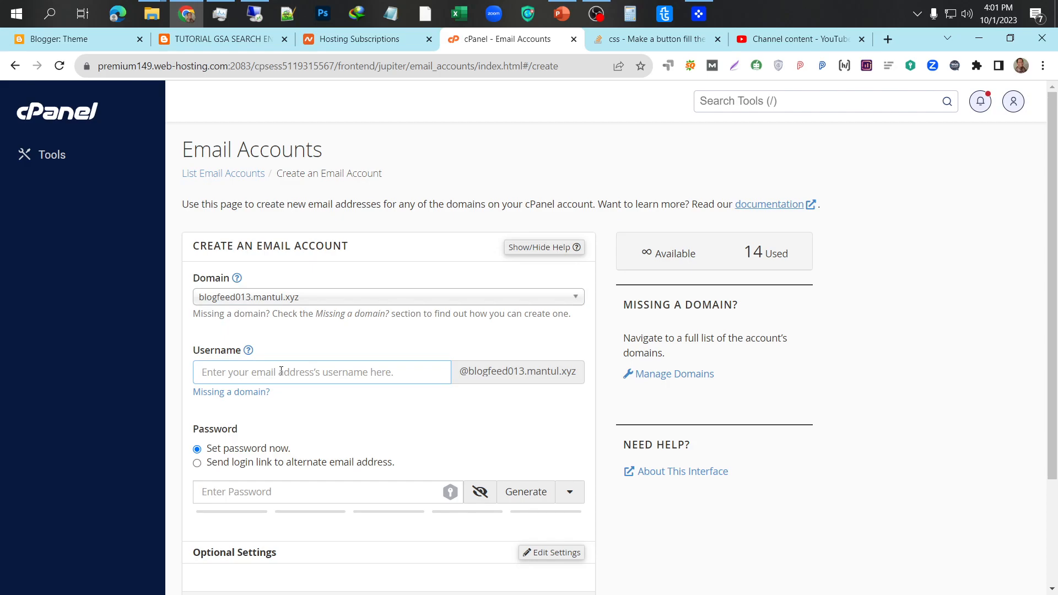
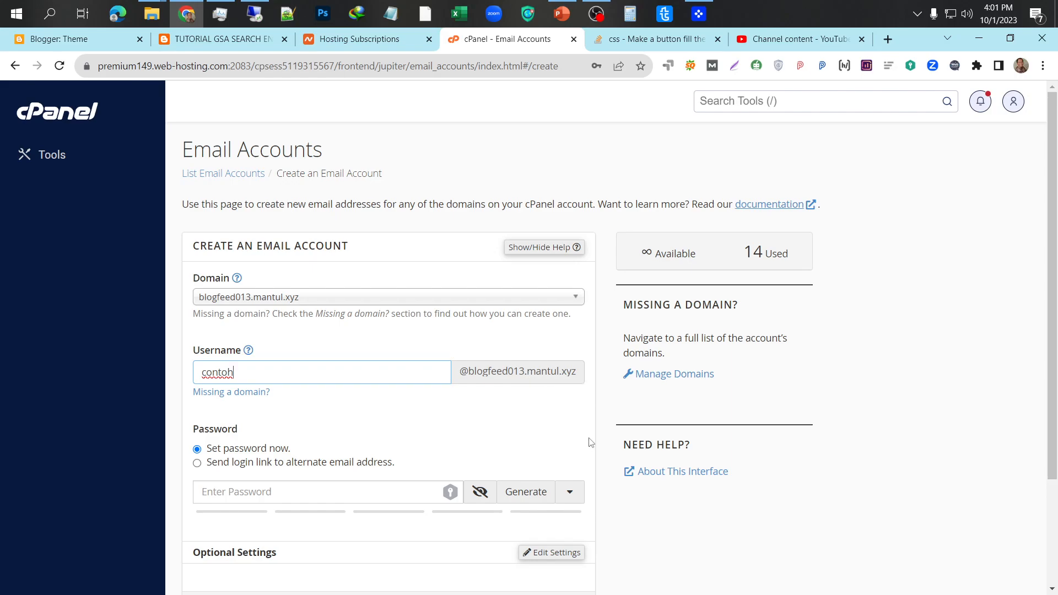
- Give the new account a strong password rated 100 and dismiss the browser's security check panel
scroll(583, 447, down, 1)
scroll(583, 447, down, 1)
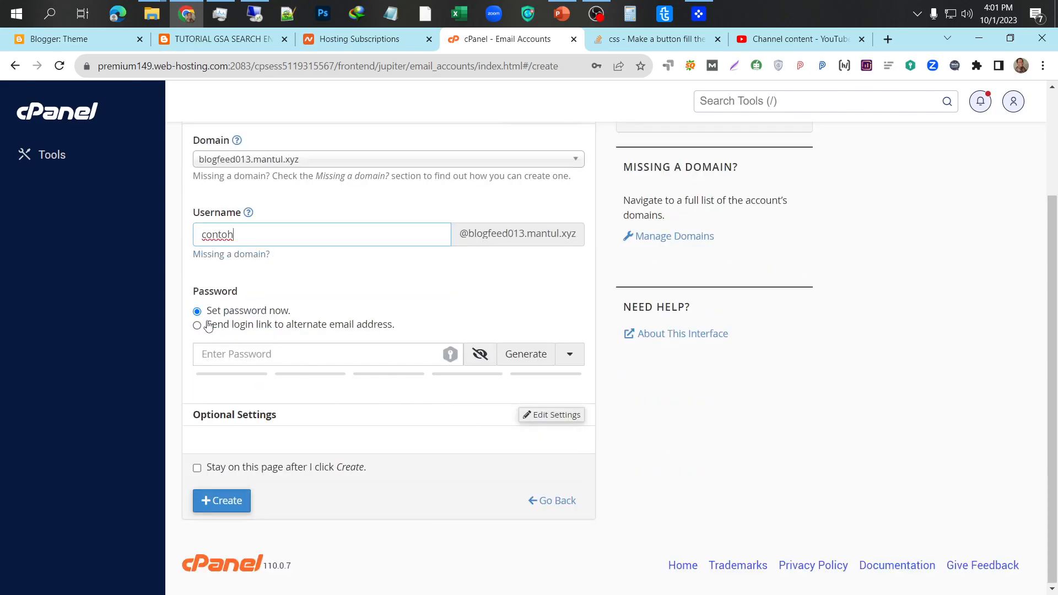
click(255, 353)
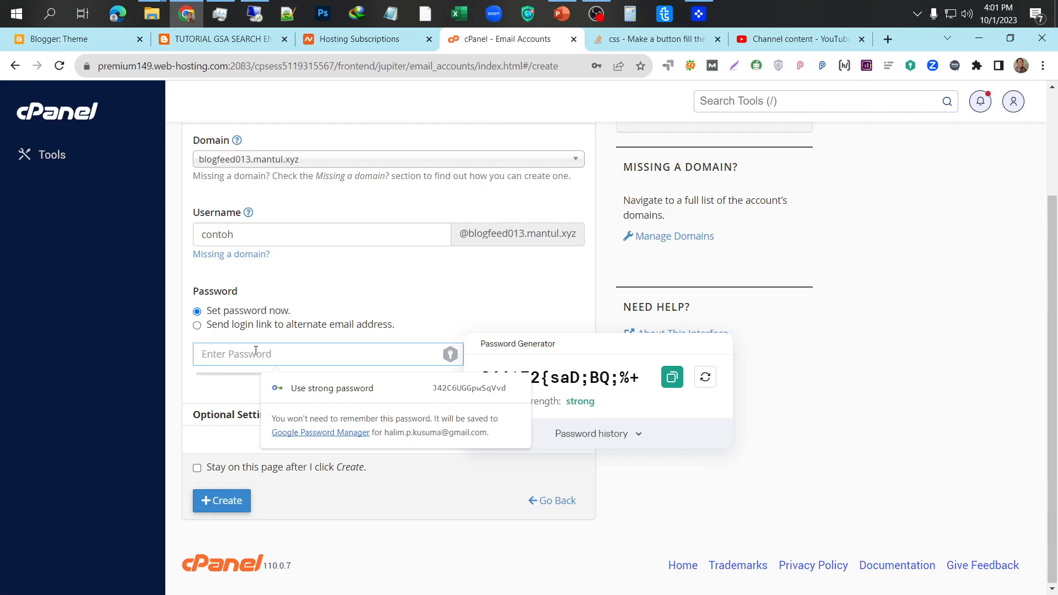
text(••34)
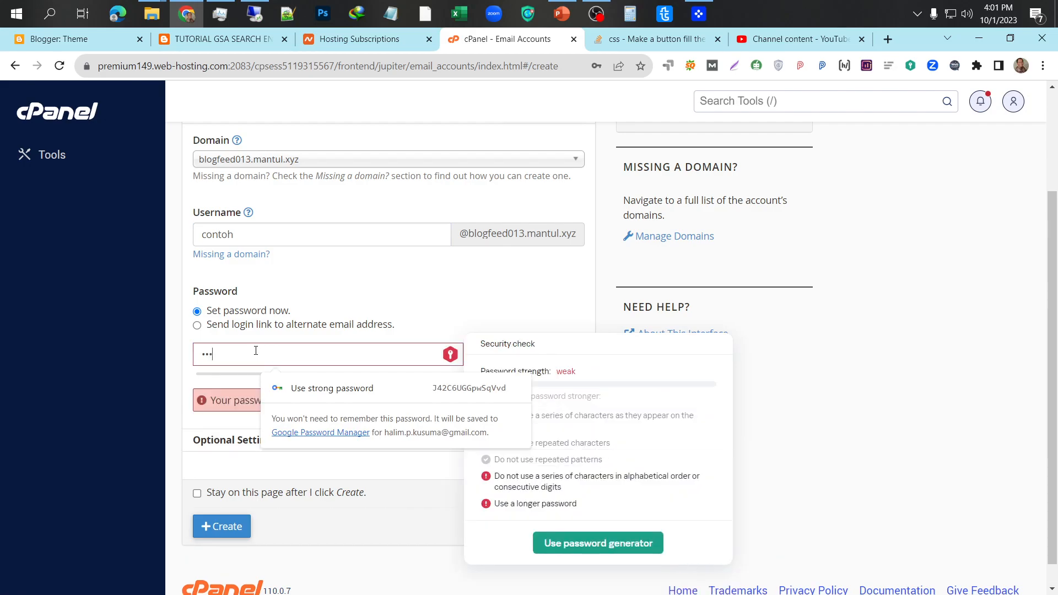
text(••••••••••)
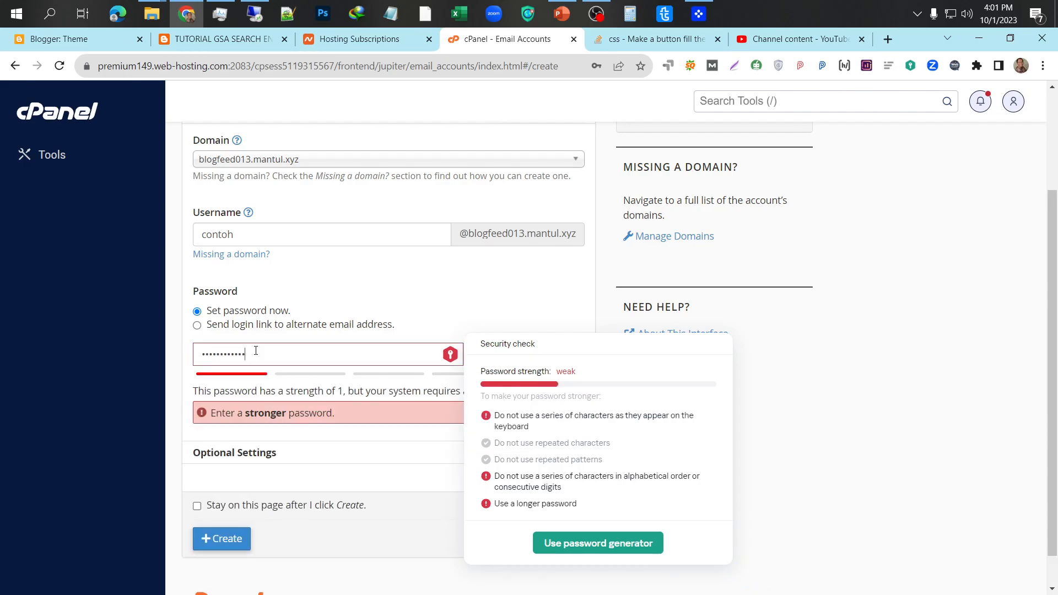
text(•••••••••)
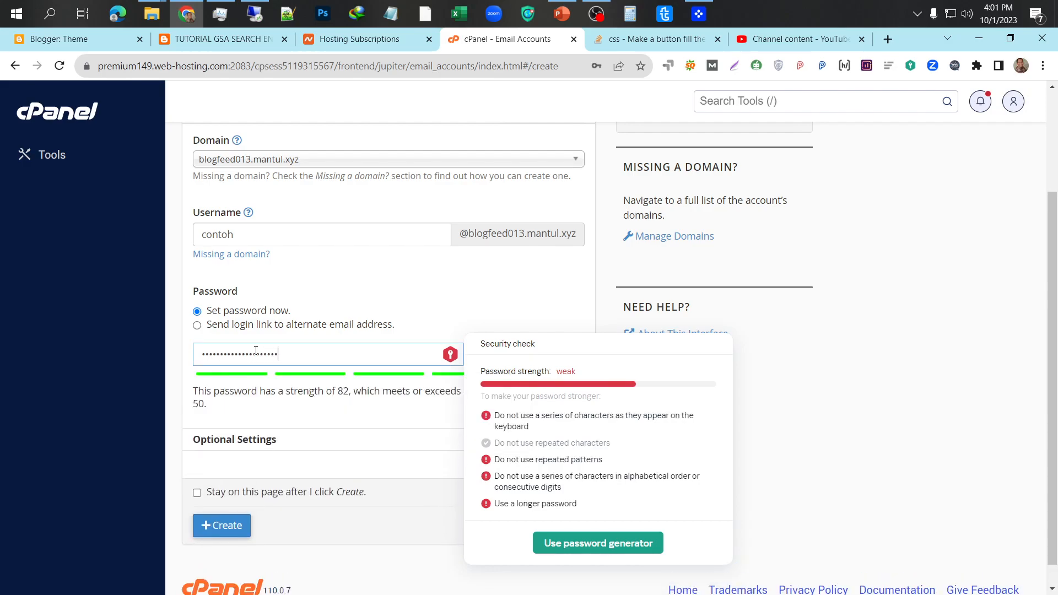
text(•••)
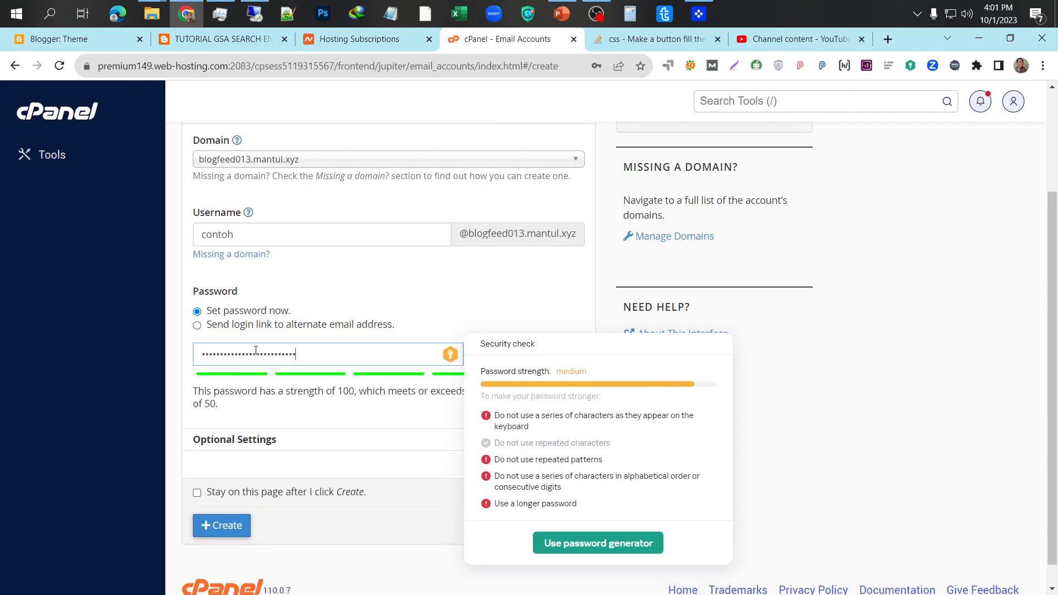
text(••••)
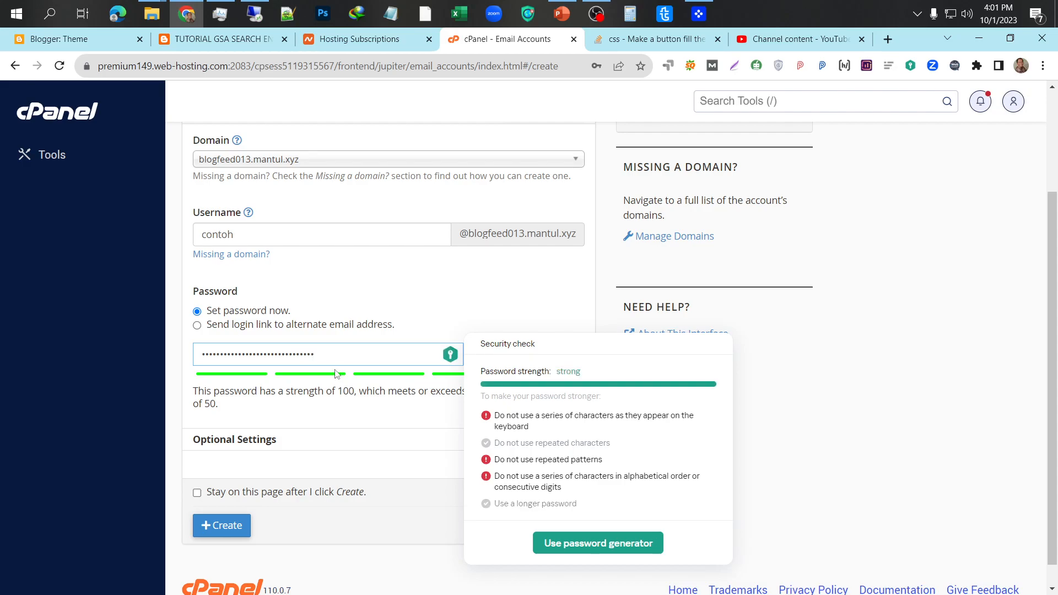
click(533, 344)
click(764, 489)
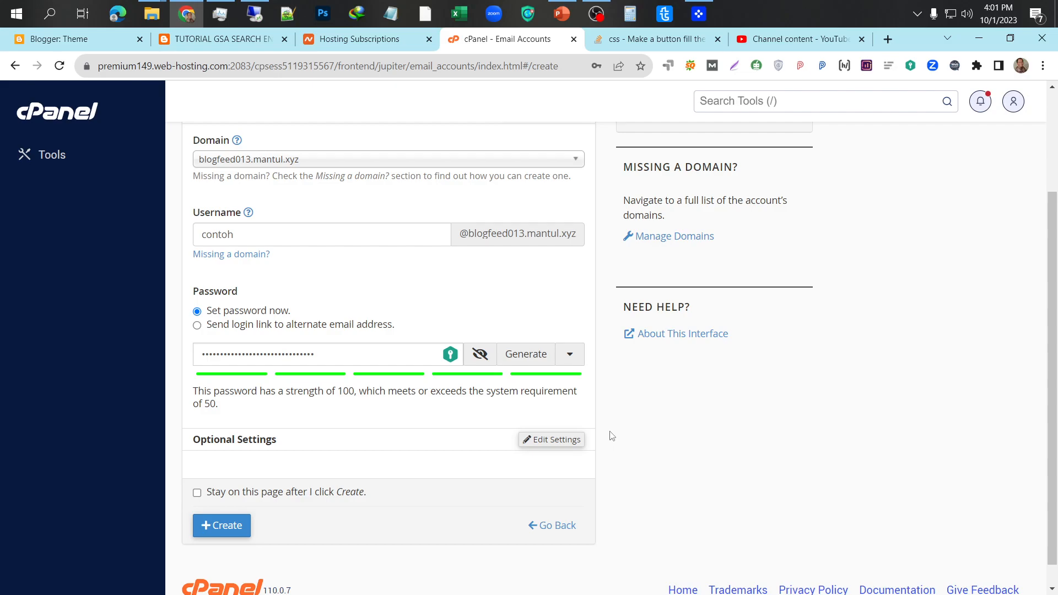
- Keep 250 MB storage, disable automatic plus-addressing folders, and turn off the welcome email
click(546, 441)
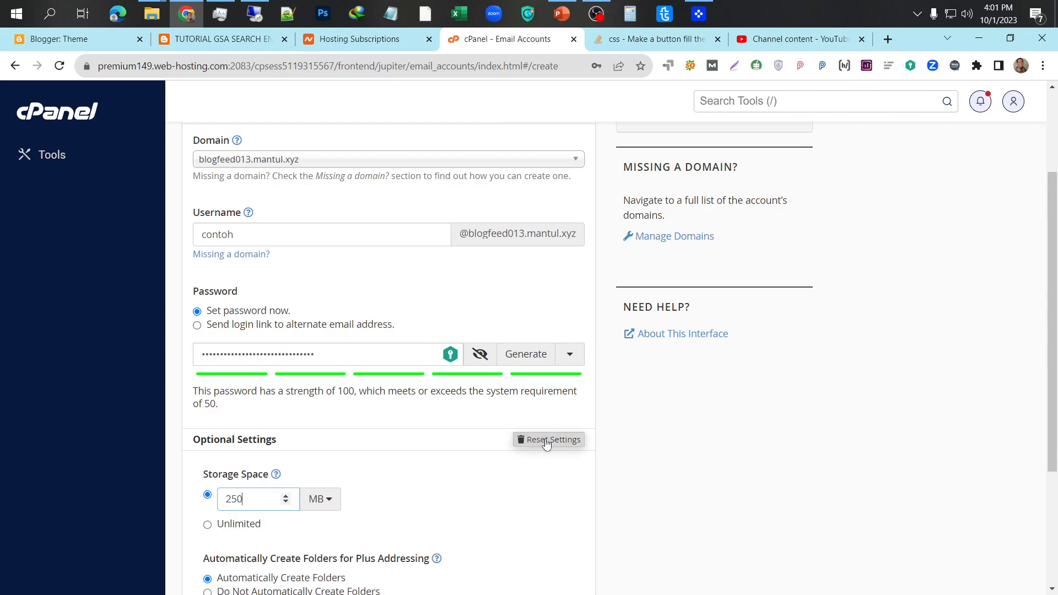
scroll(366, 481, down, 2)
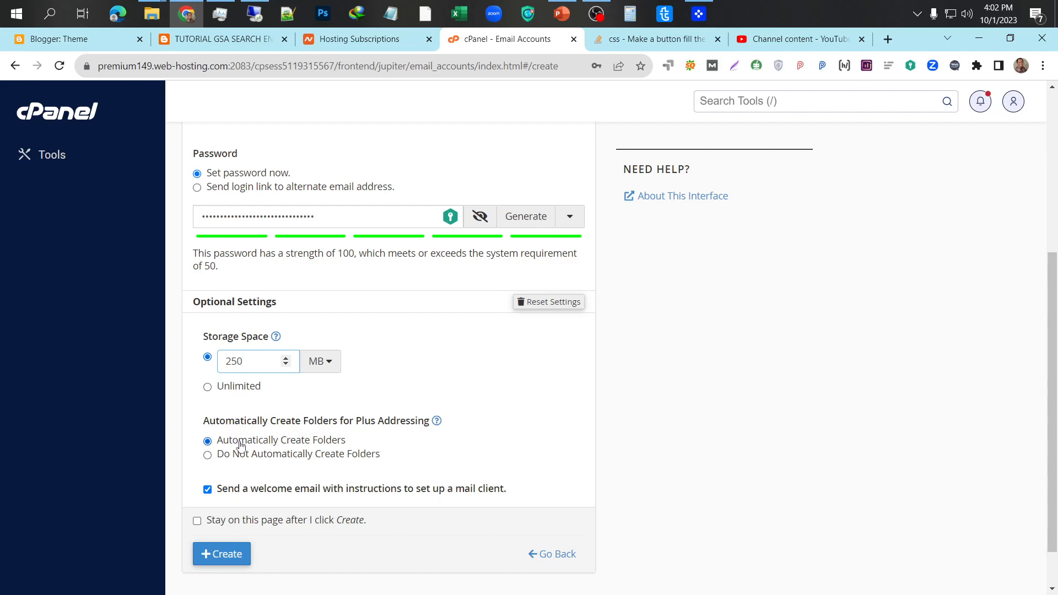
click(207, 456)
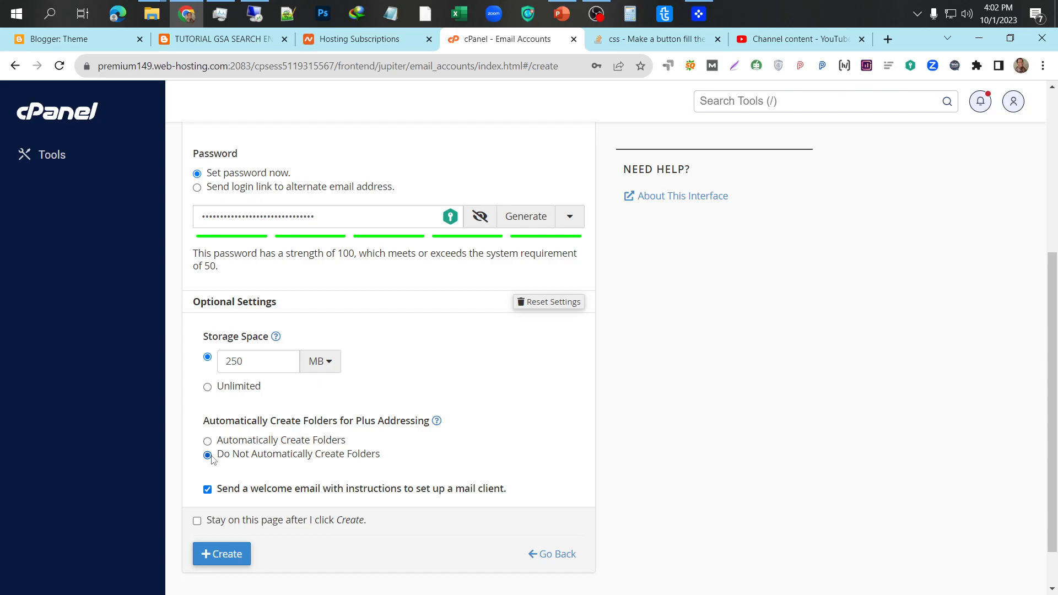
click(208, 490)
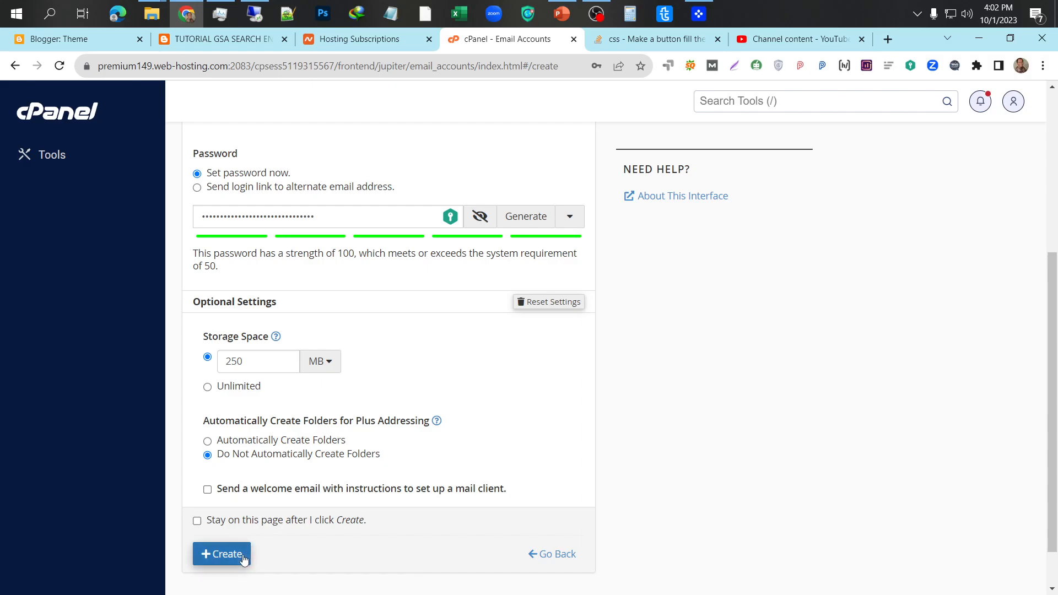
scroll(292, 537, up, 2)
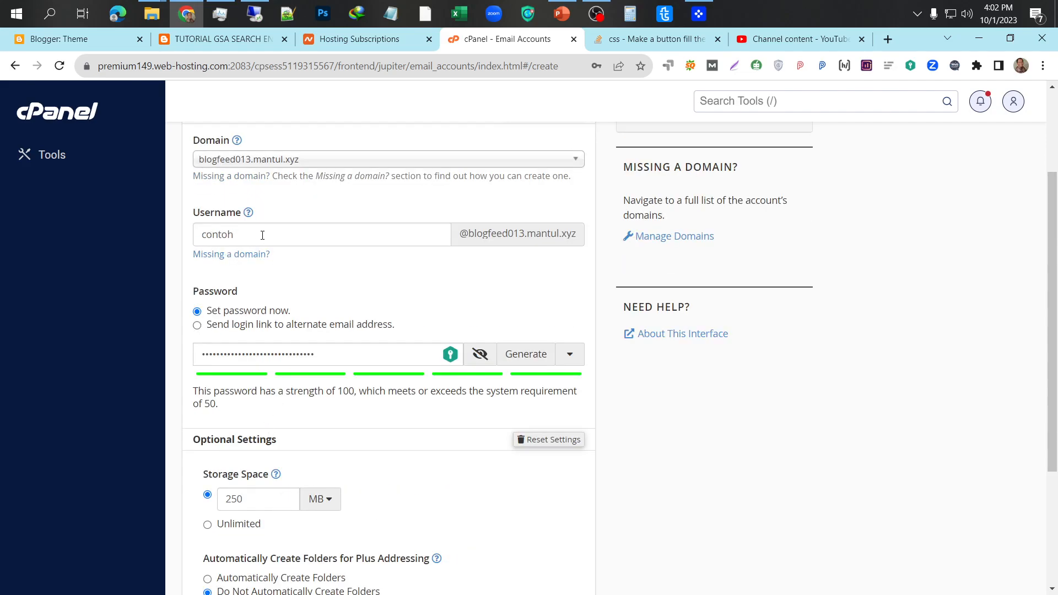
scroll(269, 353, down, 3)
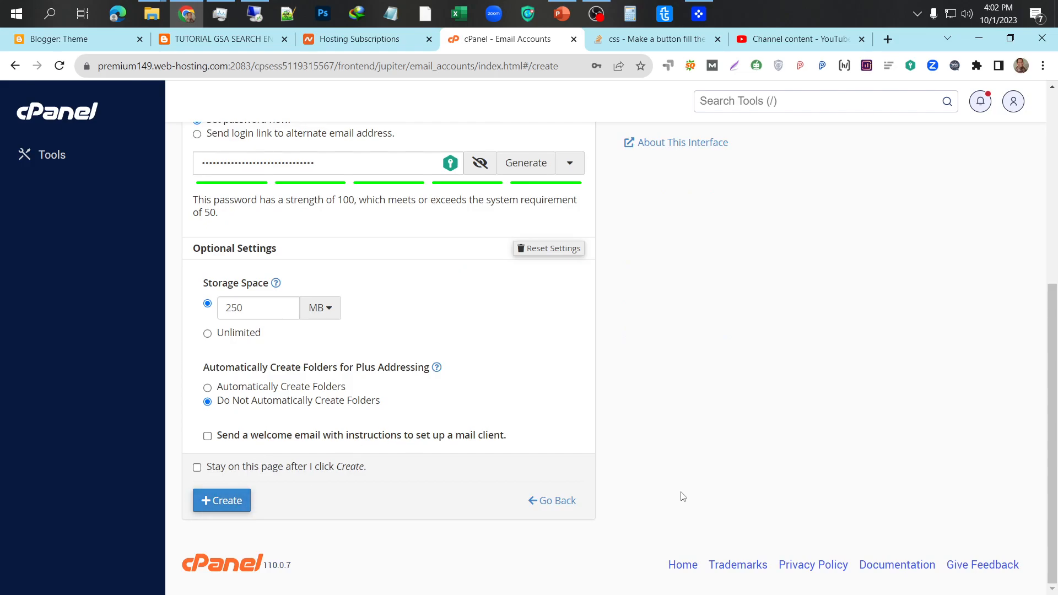
- Create the contoh account on blogfeed013.mantul.xyz, decline saving the password, and review the account list
click(561, 508)
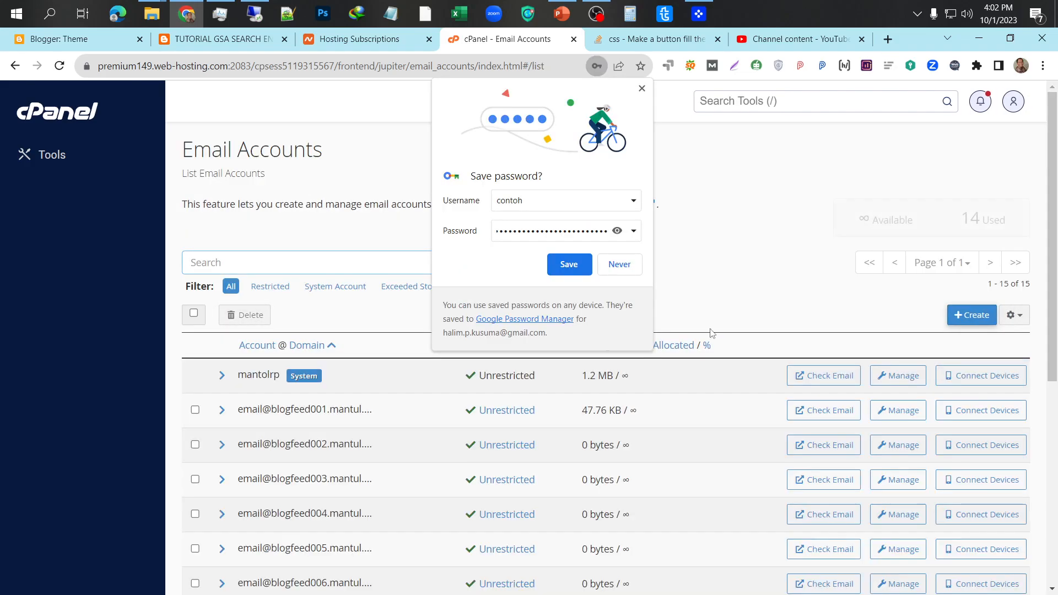
click(621, 265)
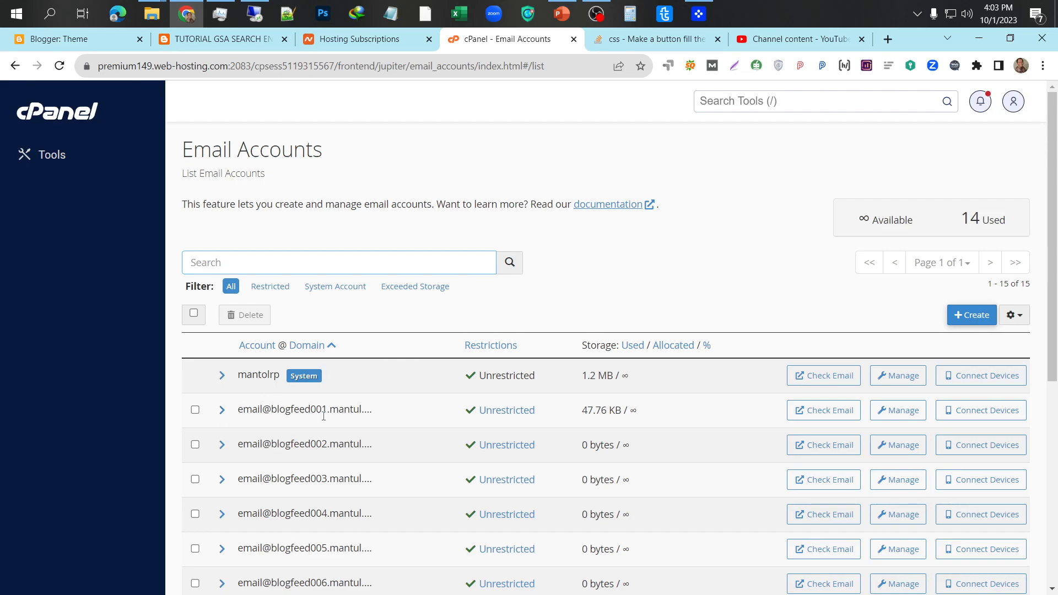
scroll(343, 423, down, 6)
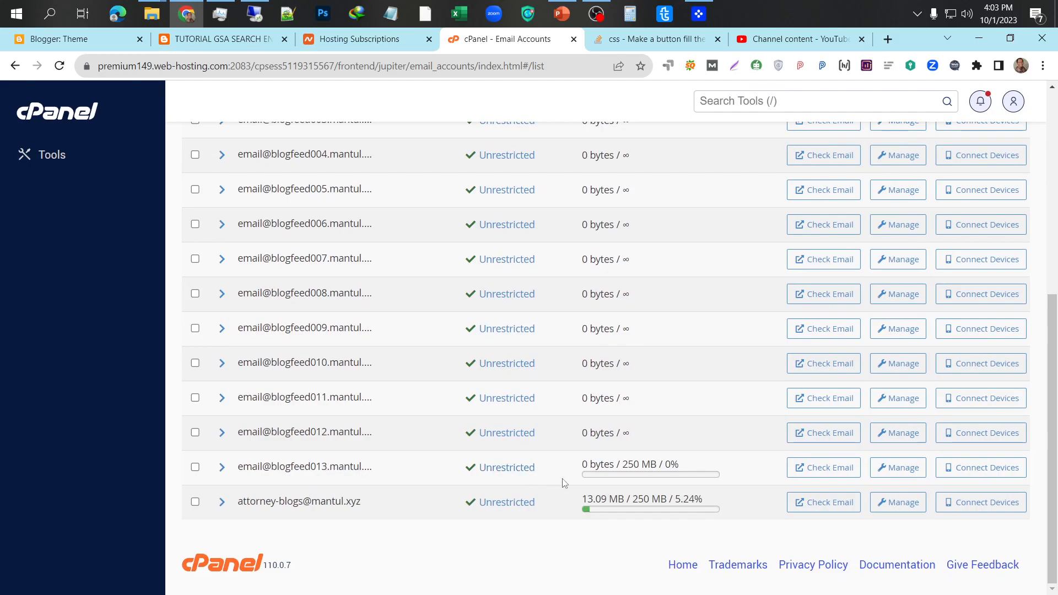
scroll(609, 429, up, 1)
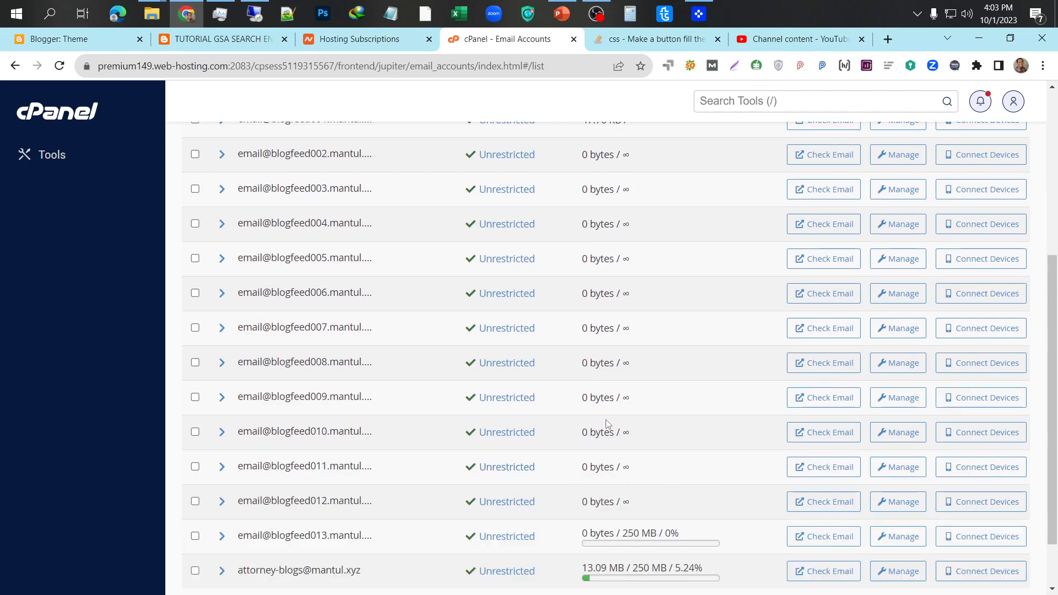
scroll(608, 429, up, 2)
scroll(608, 429, up, 1)
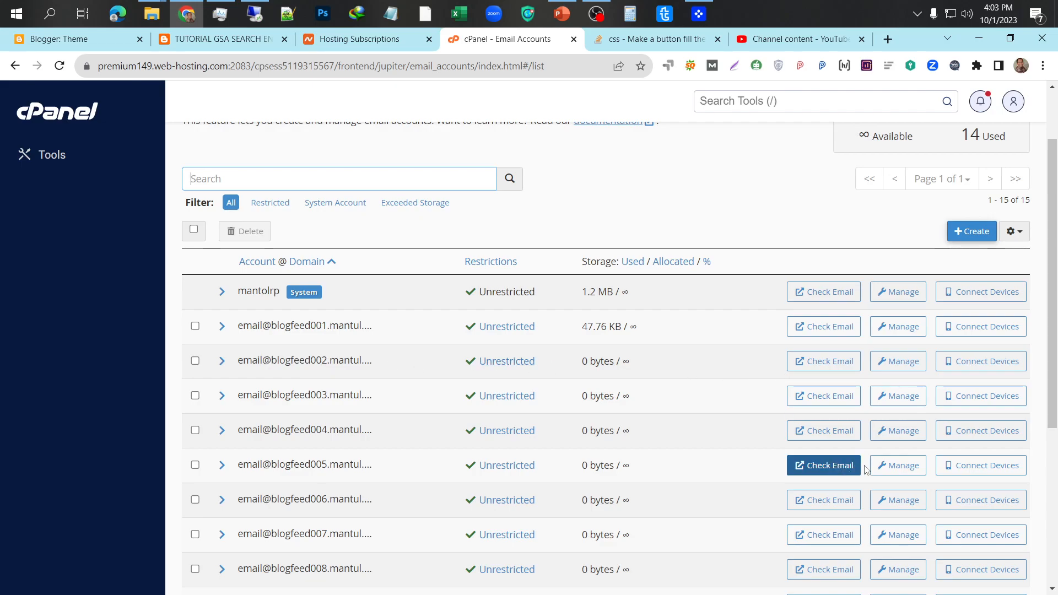
- Go to the blogfeed002 account's management page and open its email filters
click(898, 363)
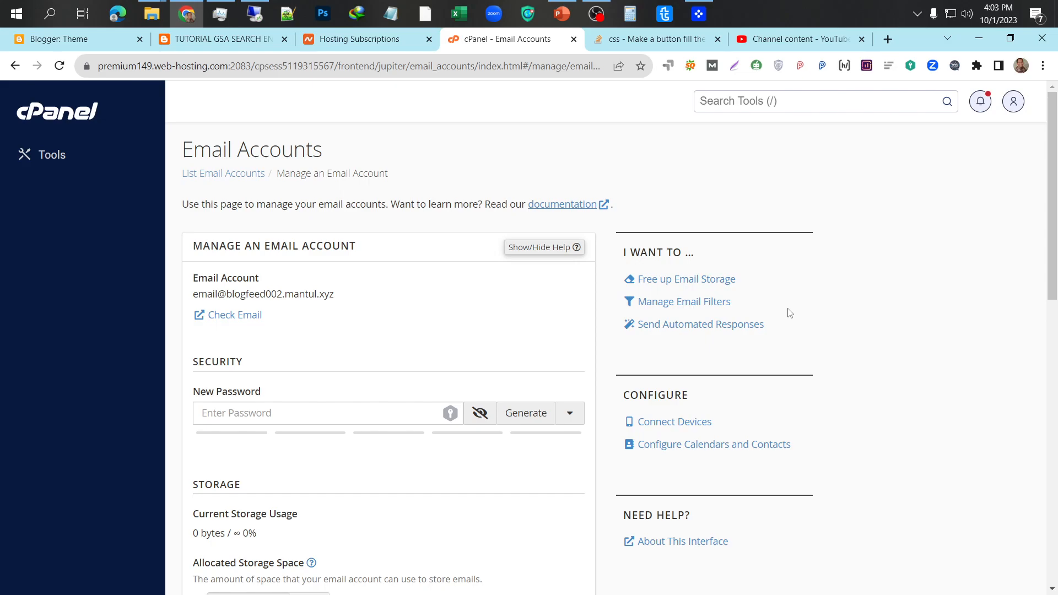
click(712, 309)
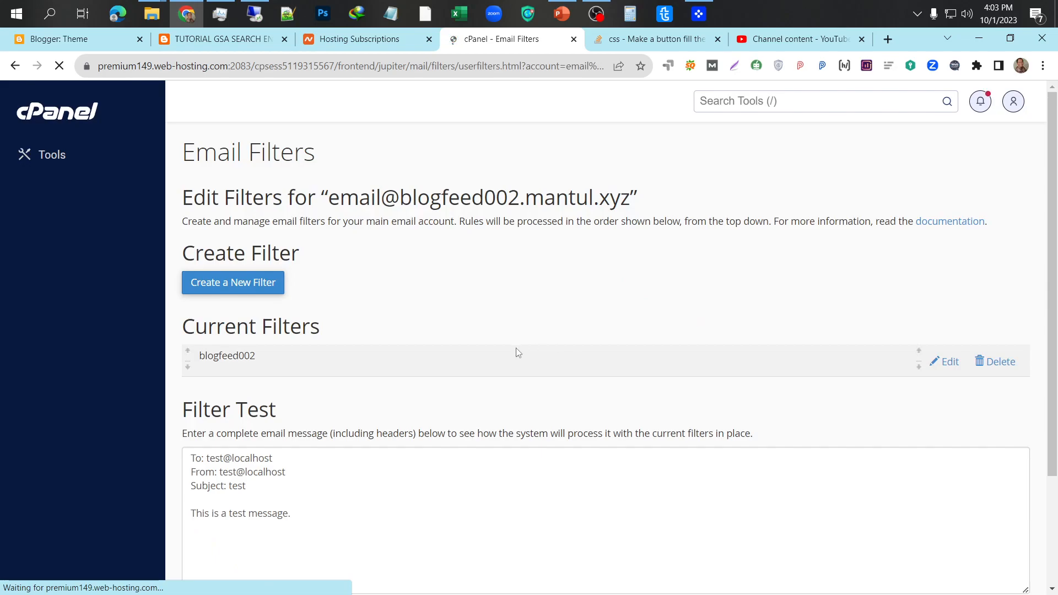
scroll(515, 348, down, 1)
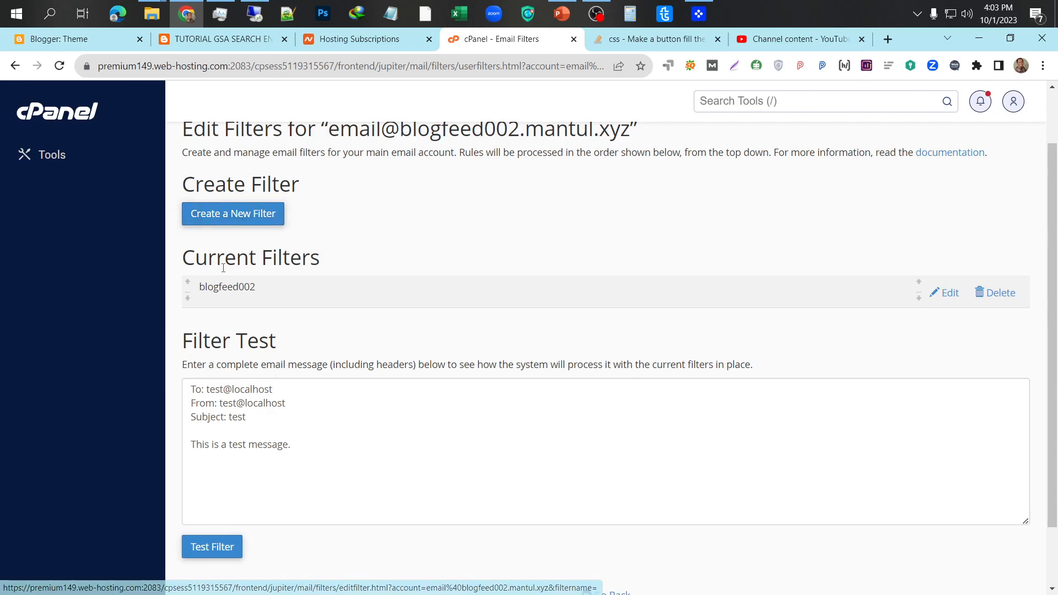
- Open the blogfeed002 filter and review its To, Spam Status and five Spam Bar rules
click(950, 298)
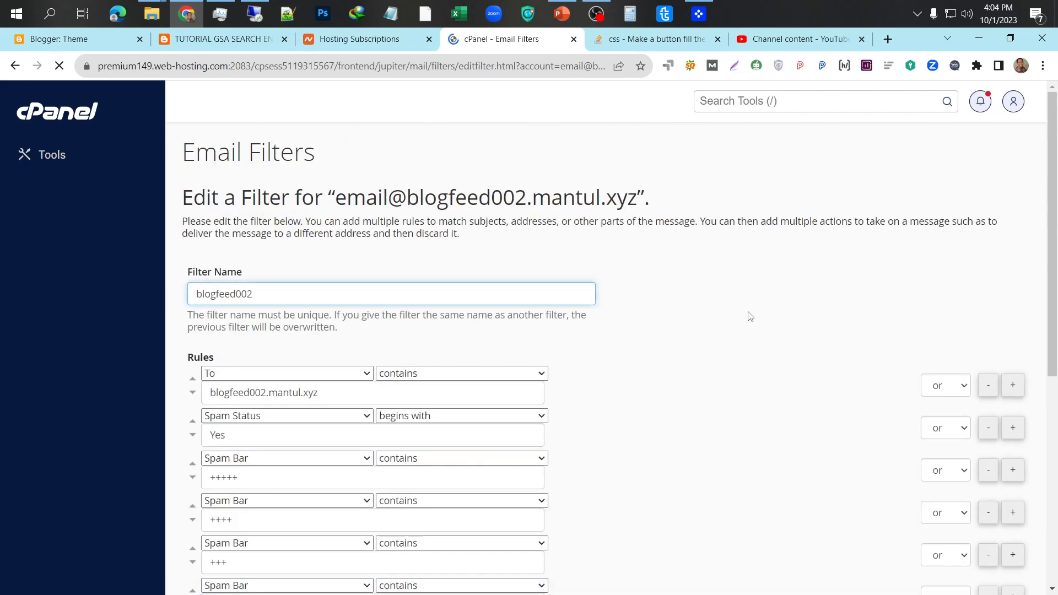
scroll(749, 318, down, 1)
scroll(749, 318, down, 1)
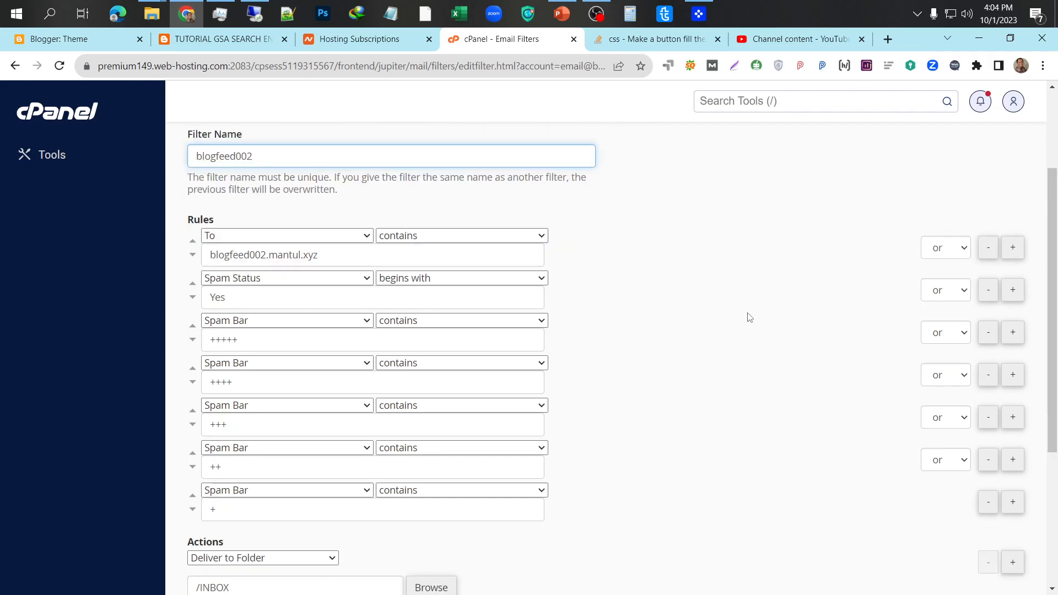
scroll(749, 318, down, 1)
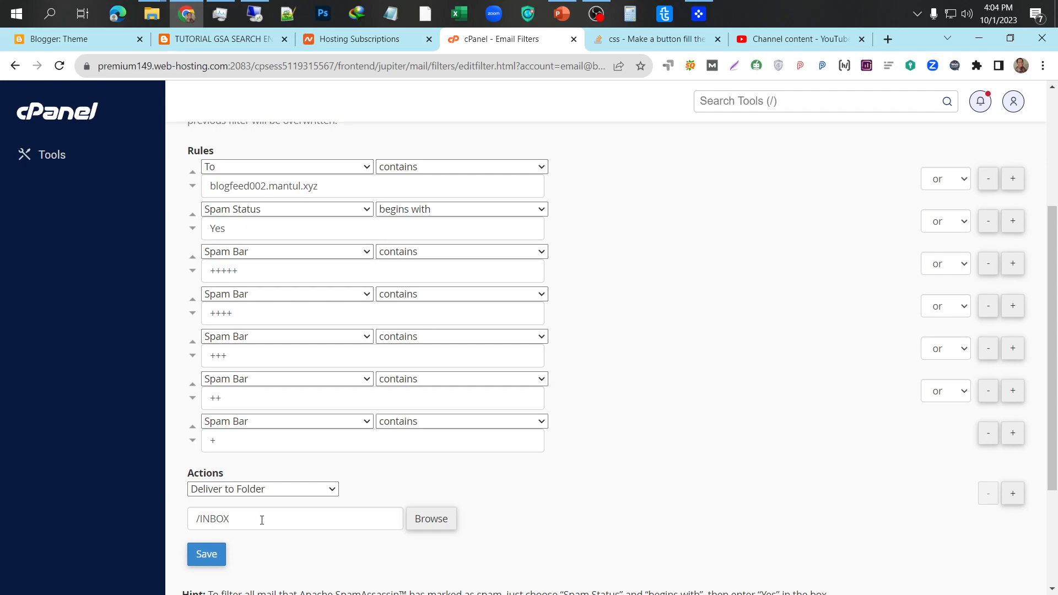
scroll(574, 427, up, 1)
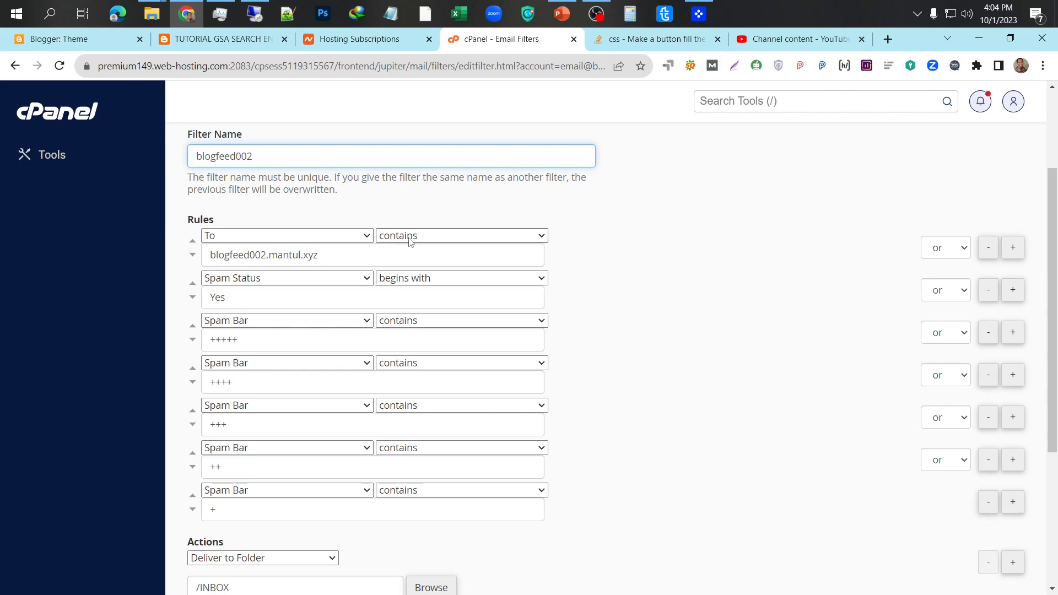
scroll(355, 369, down, 1)
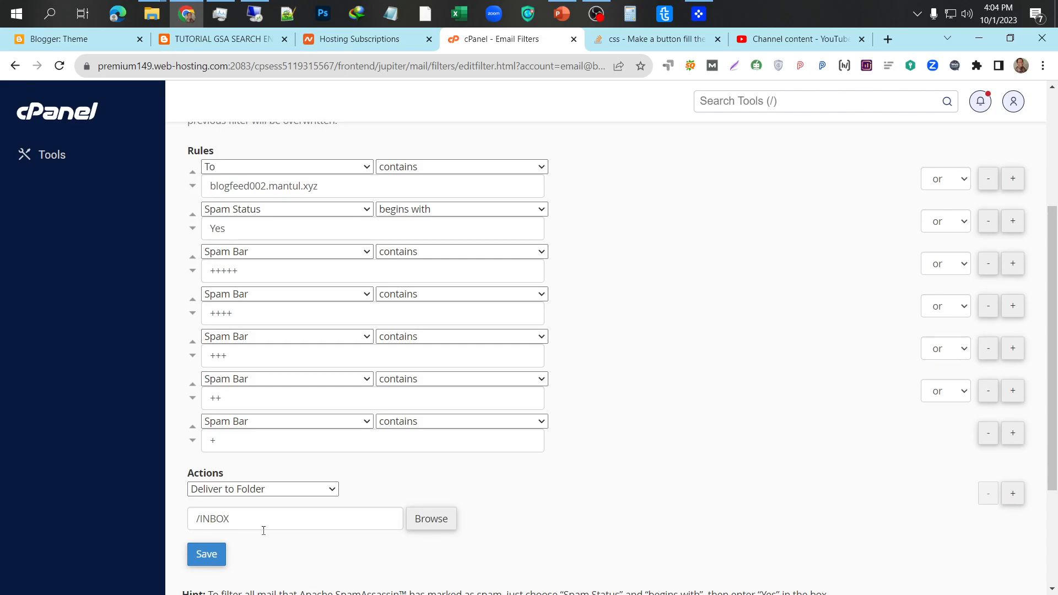
scroll(270, 538, up, 2)
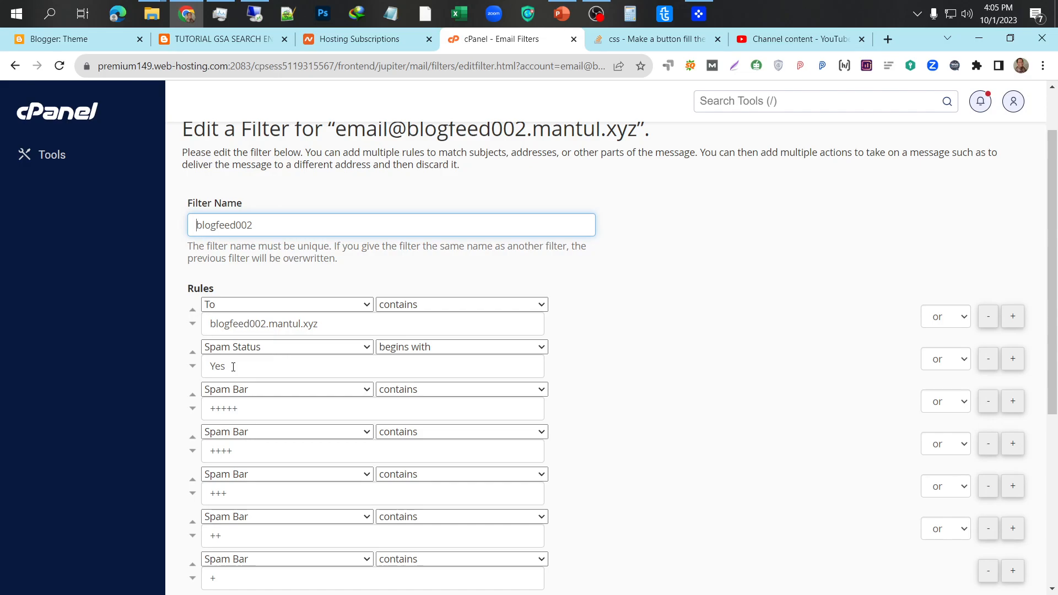
scroll(233, 367, down, 4)
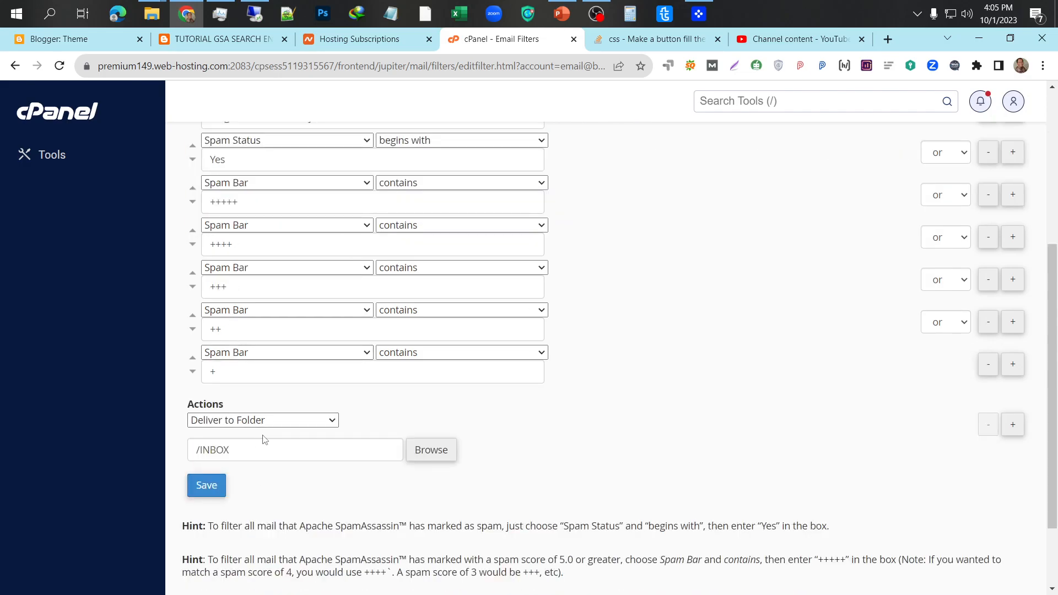
scroll(245, 443, up, 1)
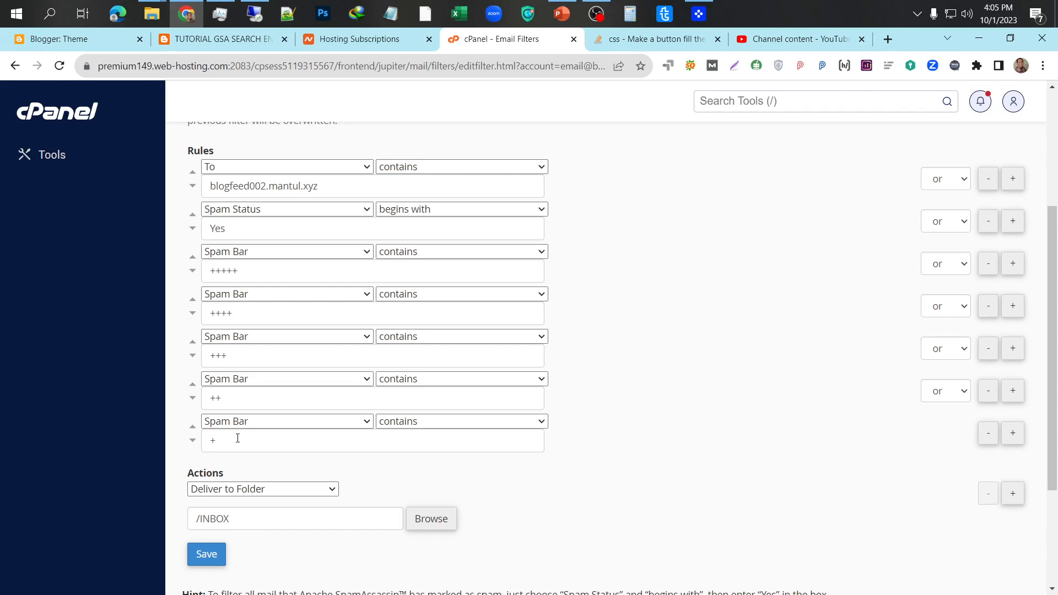
- Add a From condition row, then remove it again and save the blogfeed002 filter
click(1012, 434)
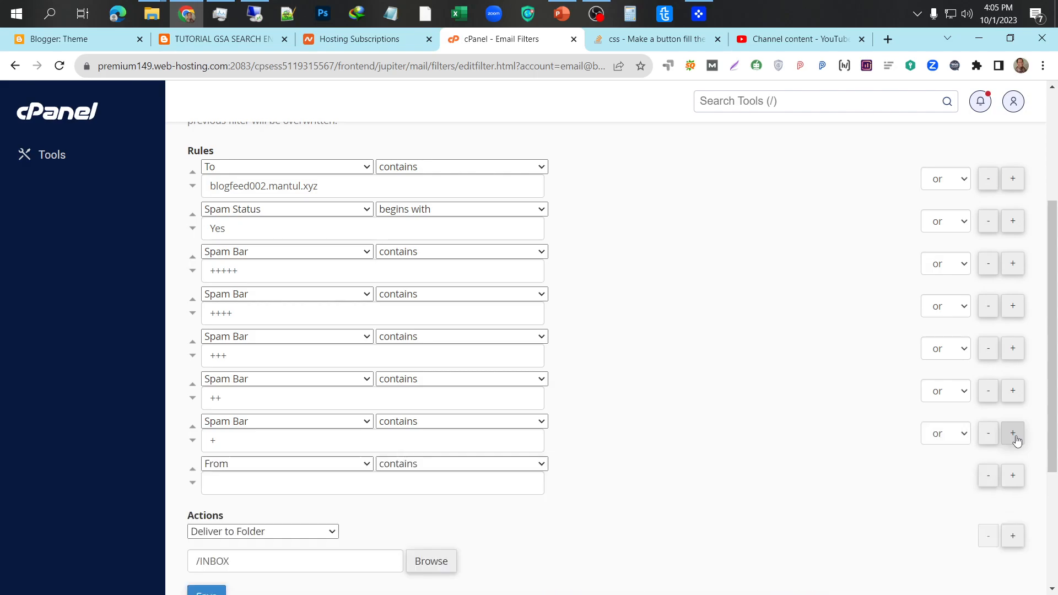
click(366, 463)
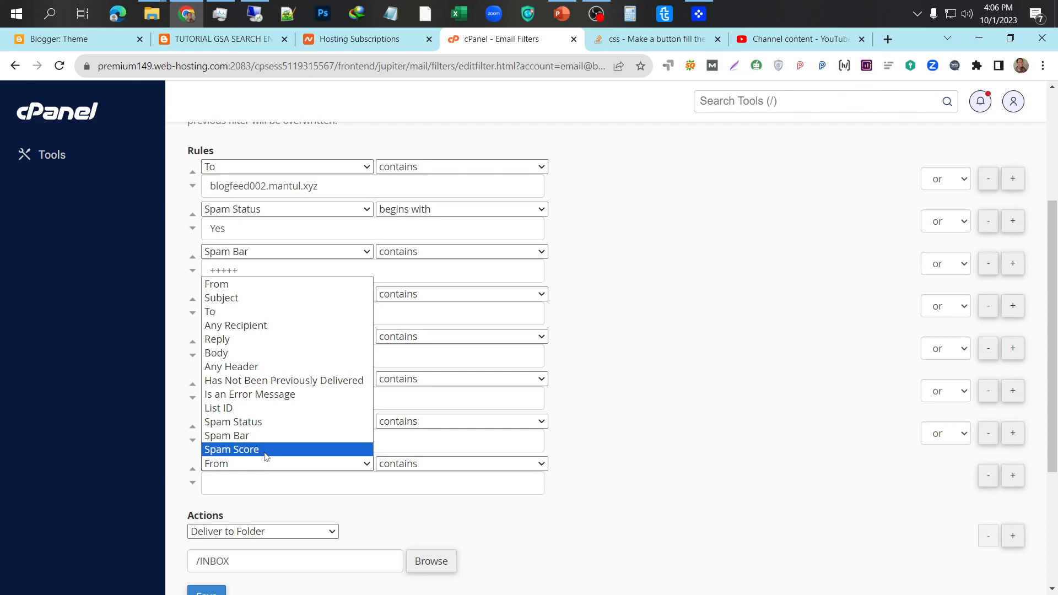
click(704, 492)
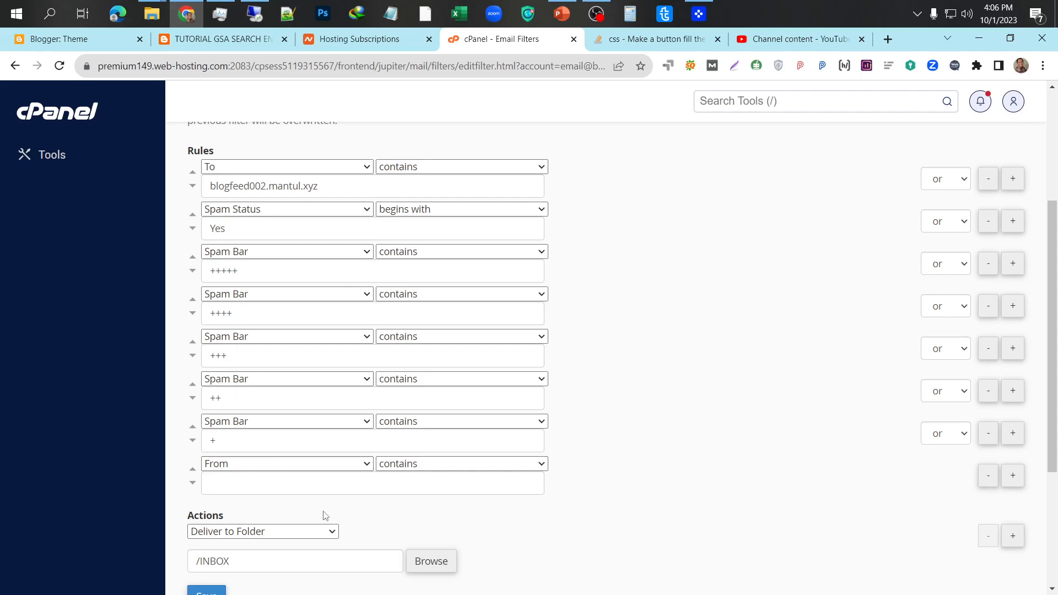
scroll(339, 525, down, 2)
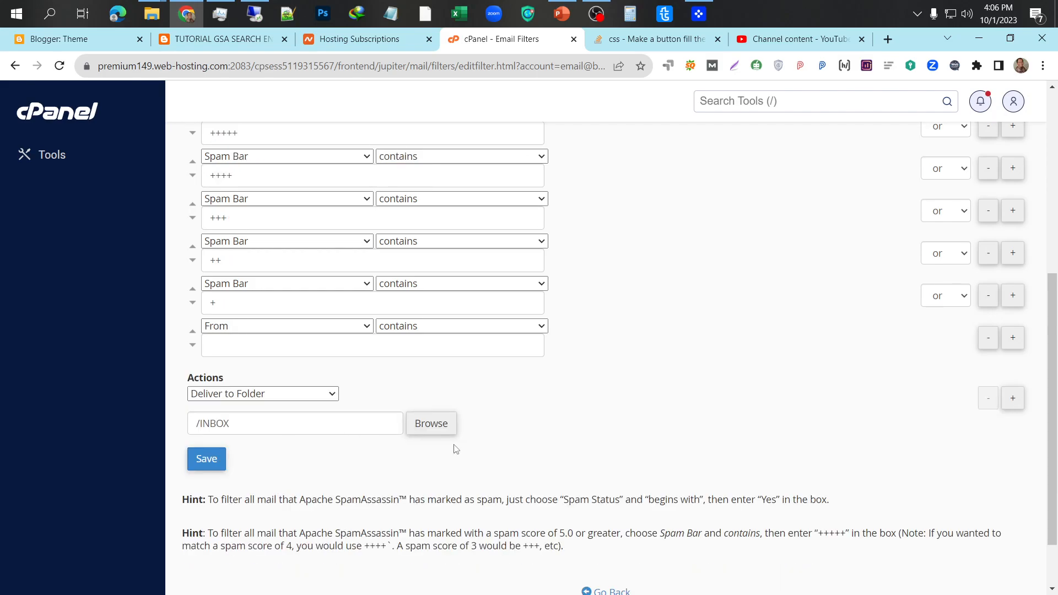
click(217, 467)
click(987, 338)
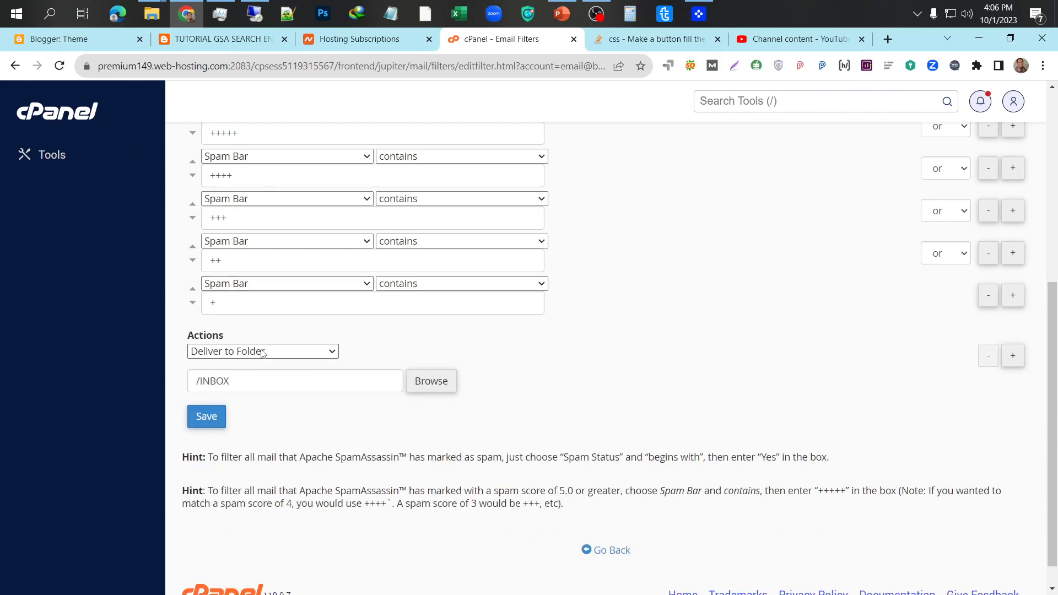
scroll(260, 350, up, 2)
scroll(260, 349, down, 1)
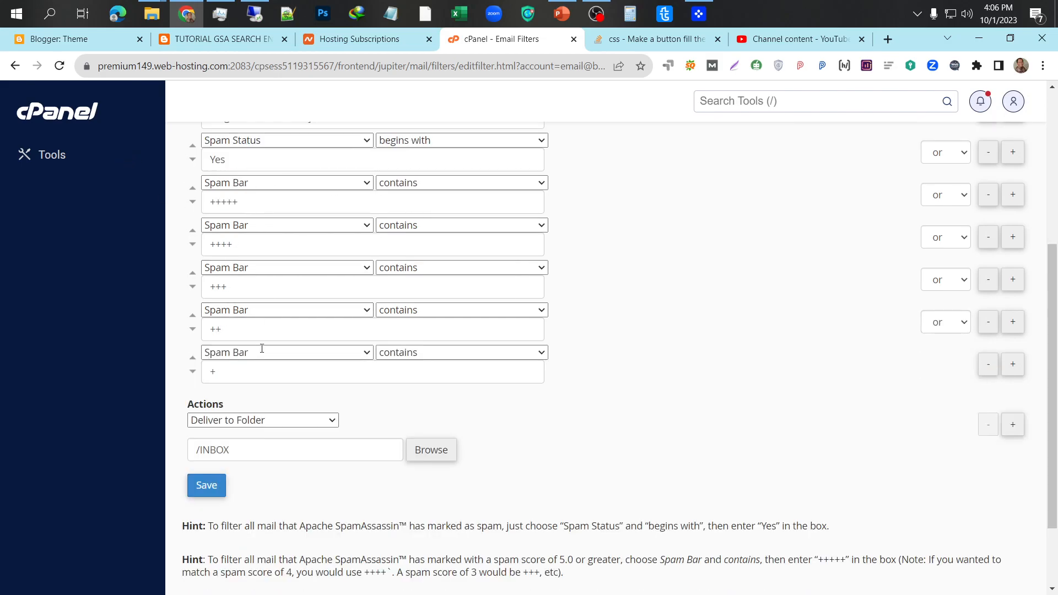
click(206, 486)
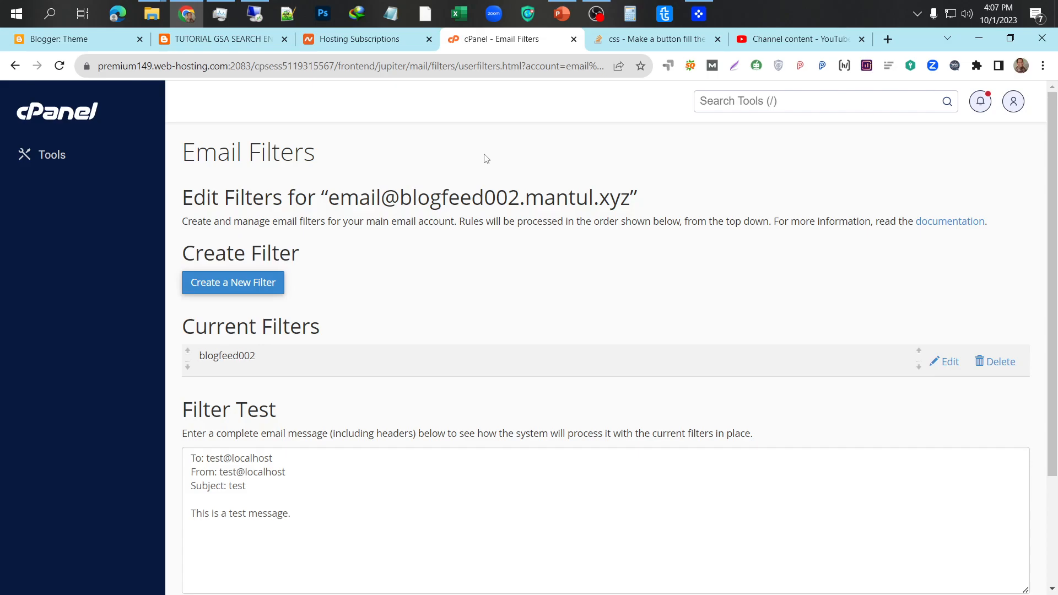
- Switch to the GSA Search Engine Ranker server and bring the contoh-email-verification Notepad file forward
click(254, 16)
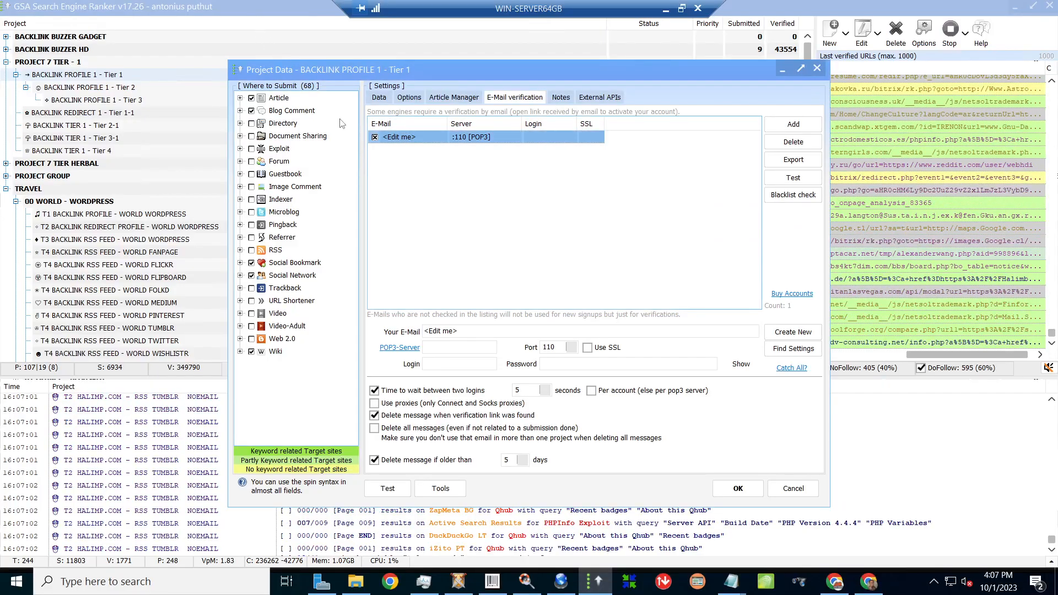
mouse_move(730, 584)
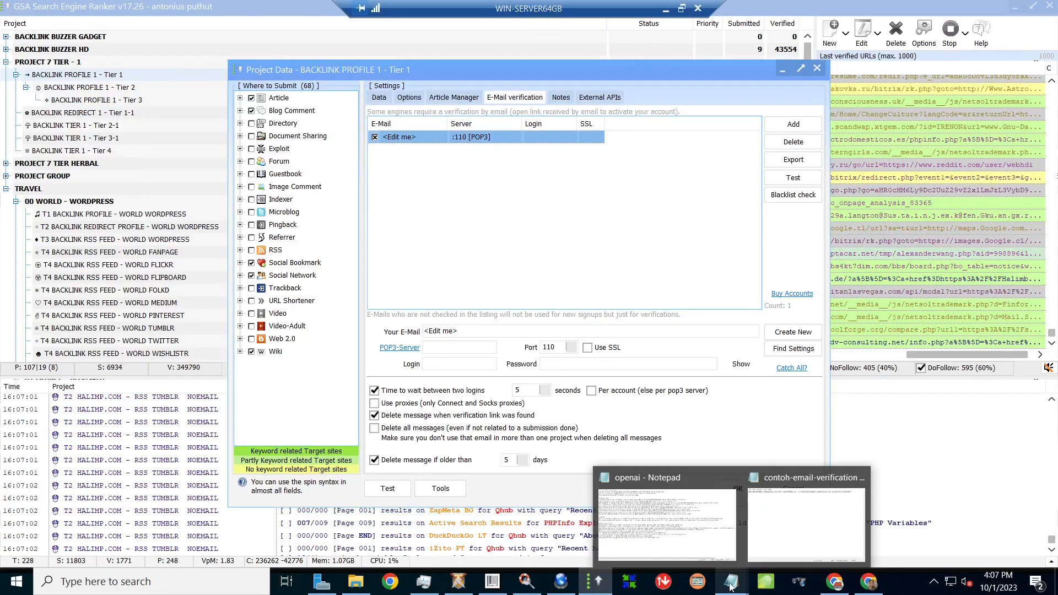
click(802, 528)
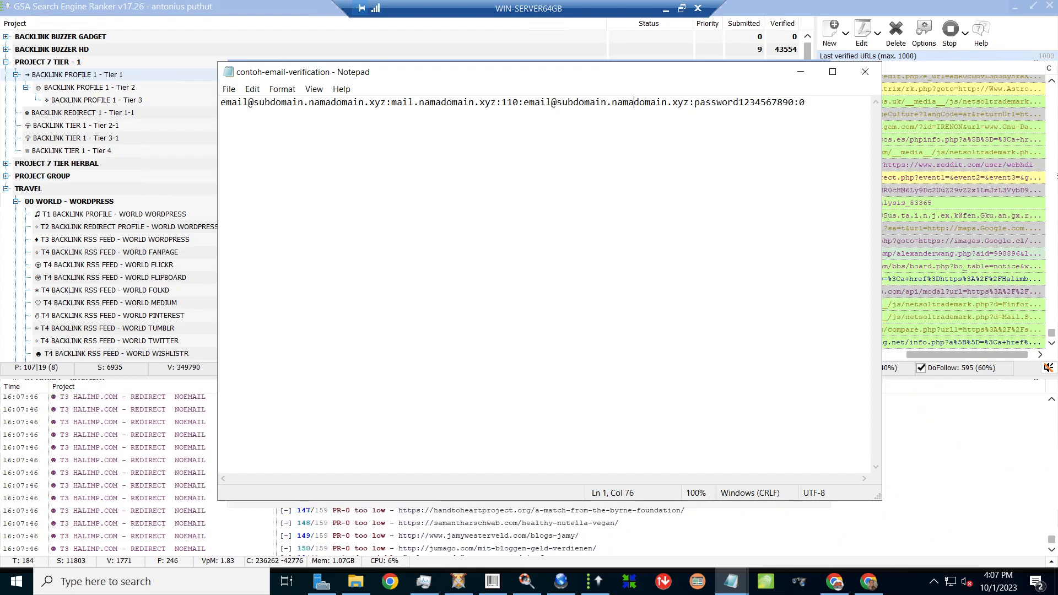
- Highlight the three namadomain placeholders in the address, POP3 server host and login
drag(309, 103, 342, 103)
key(shift+Right)
key(shift+Right)
key(shift+Right)
key(shift+Right)
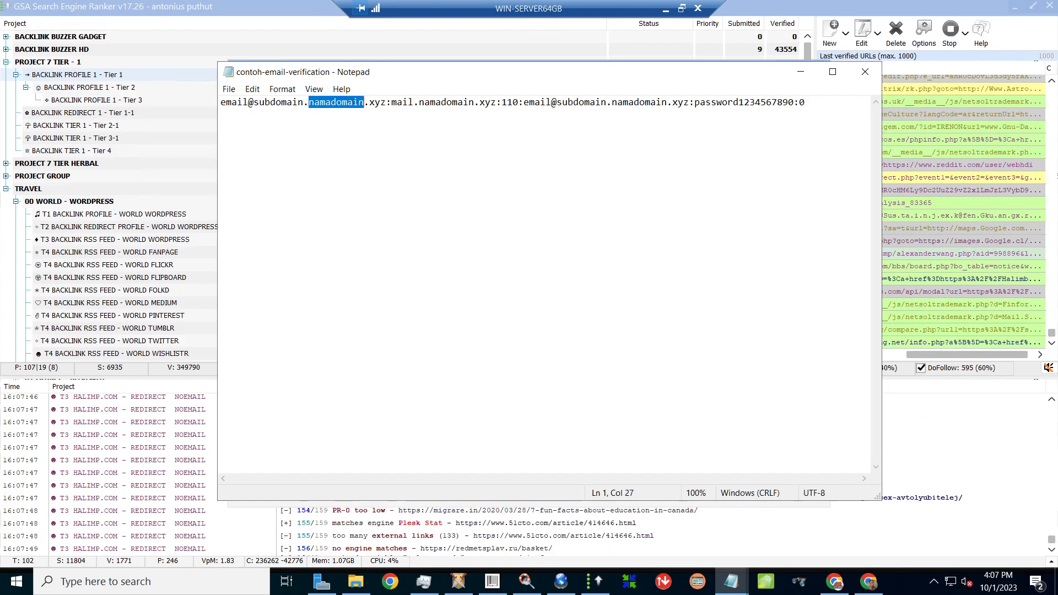
click(419, 103)
key(shift+Right)
key(shift+Right)
key(shift+Right)
key(shift+Right)
key(shift+Right)
key(shift+Right)
key(shift+Right)
key(shift+Right)
key(shift+Right)
key(shift+Right)
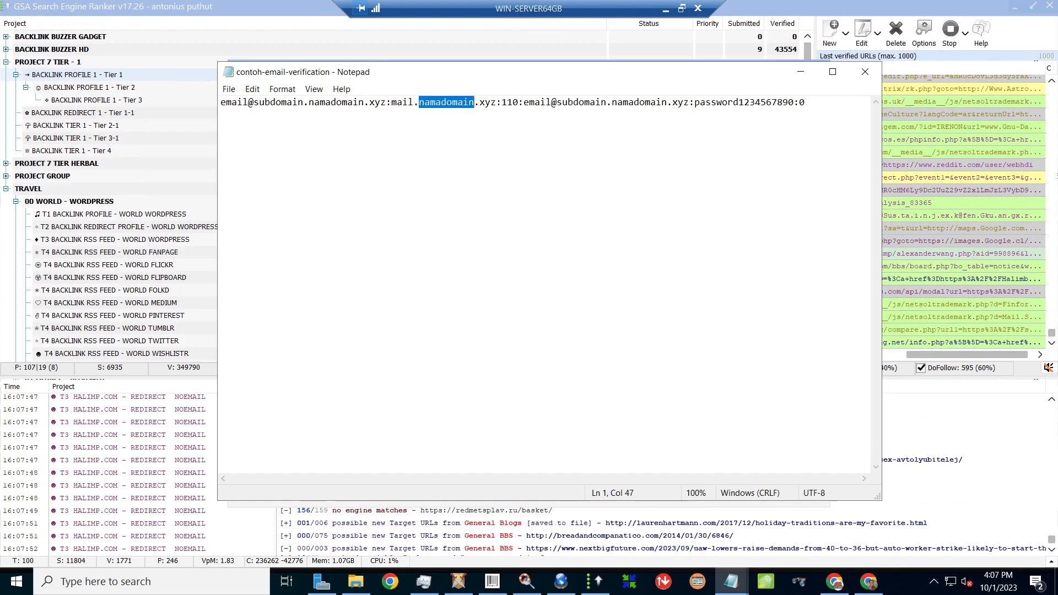
click(612, 102)
key(shift+Right)
key(shift+Right)
key(shift+Right)
key(shift+Right)
key(shift+Right)
key(shift+Right)
key(shift+Right)
key(shift+Right)
key(shift+Right)
key(shift+Right)
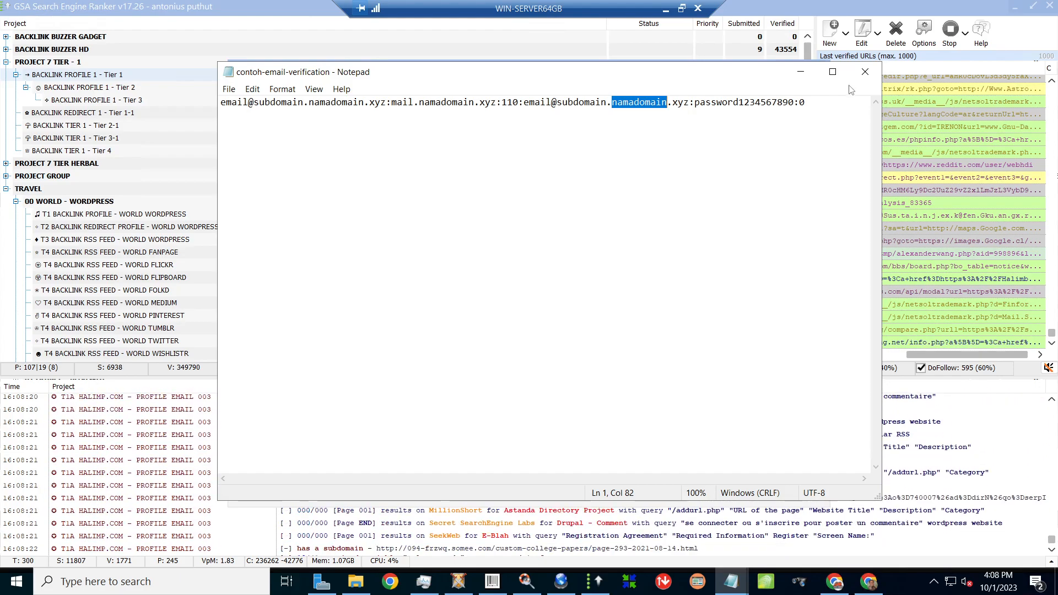
click(247, 115)
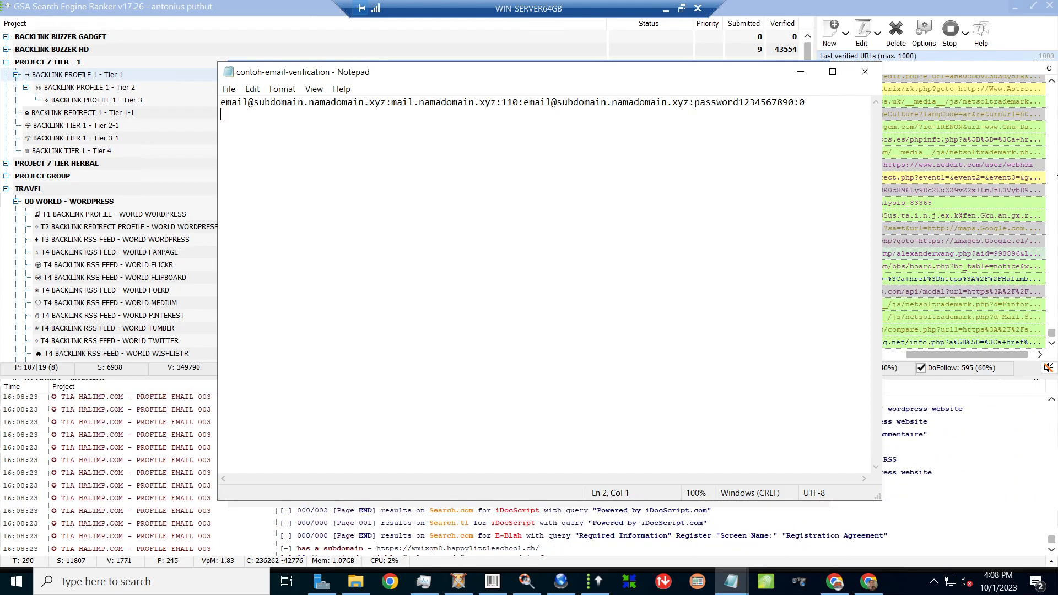
- Save the contoh-email-verification file and close Notepad
click(229, 88)
click(253, 148)
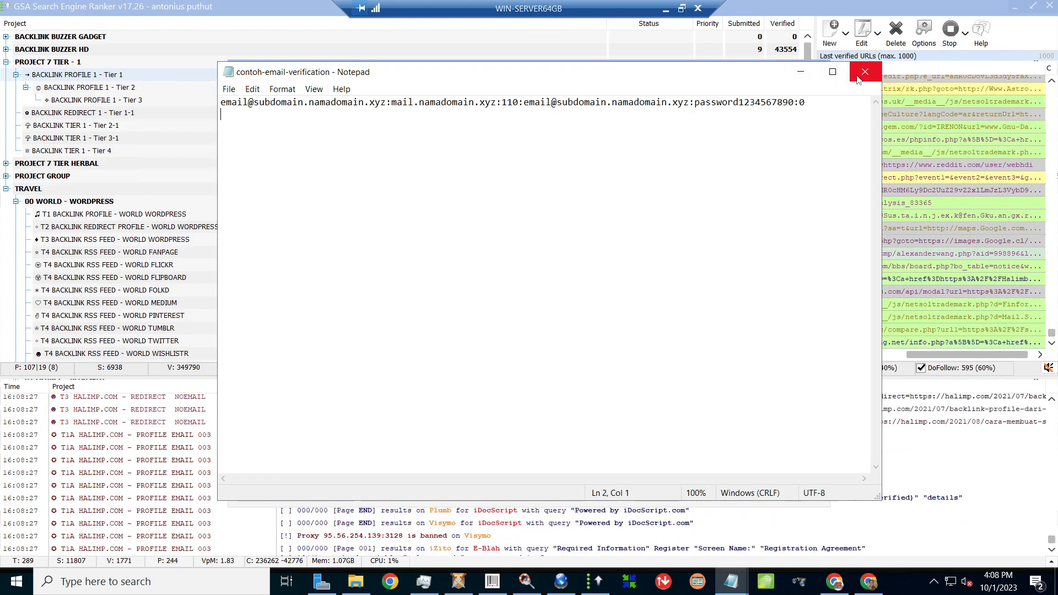
click(864, 71)
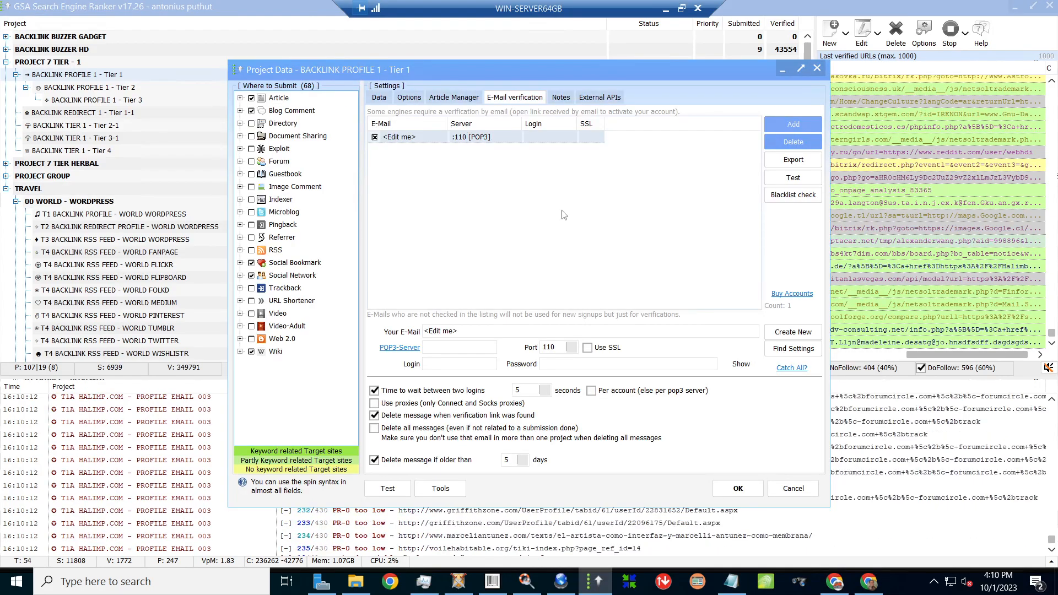
- Import the one account from contoh-email-verification, keeping it in the text file
click(794, 126)
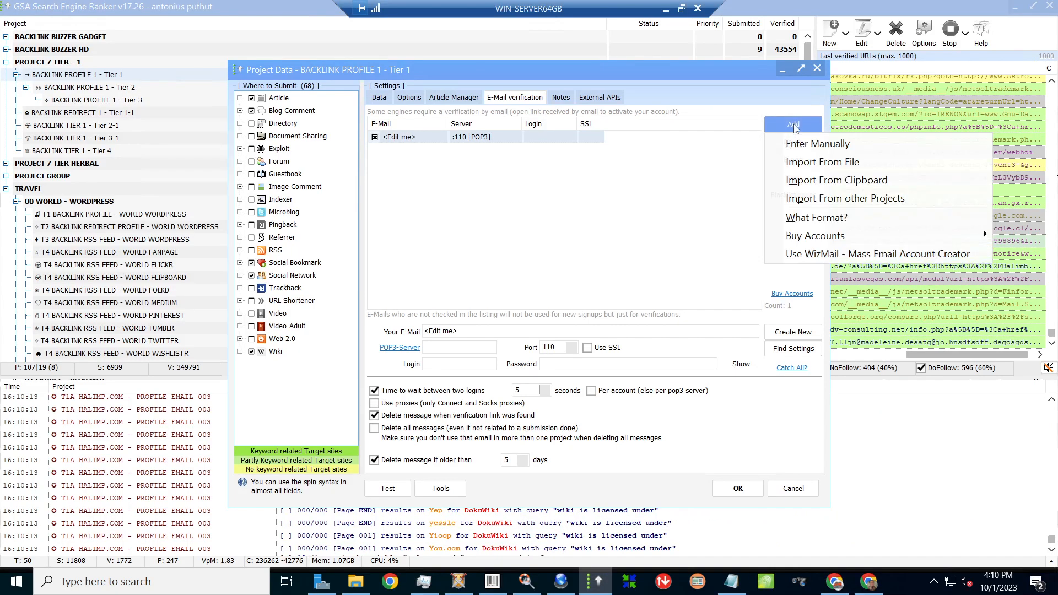
click(806, 165)
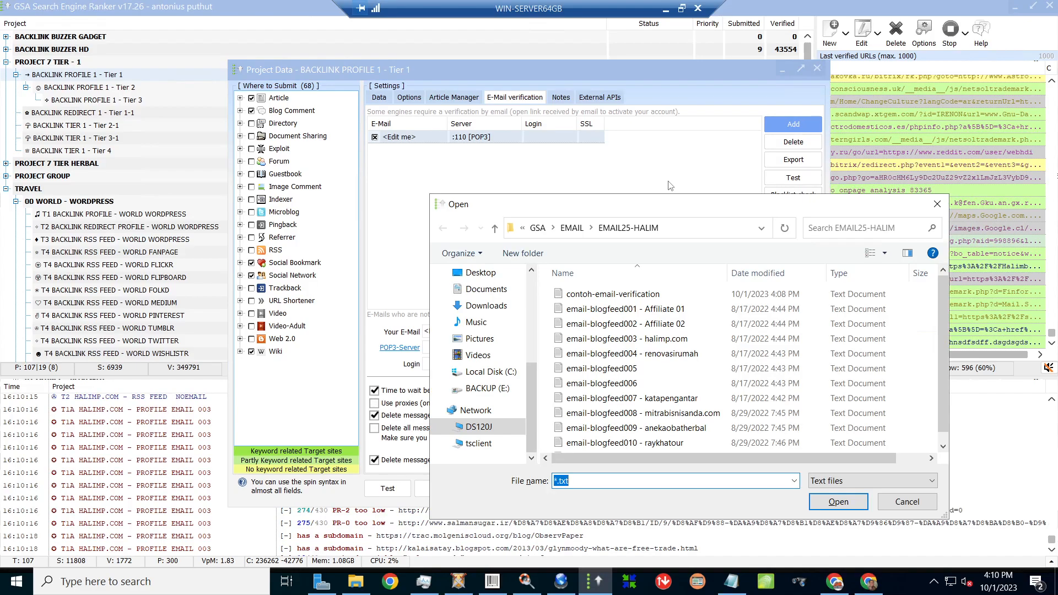
click(624, 298)
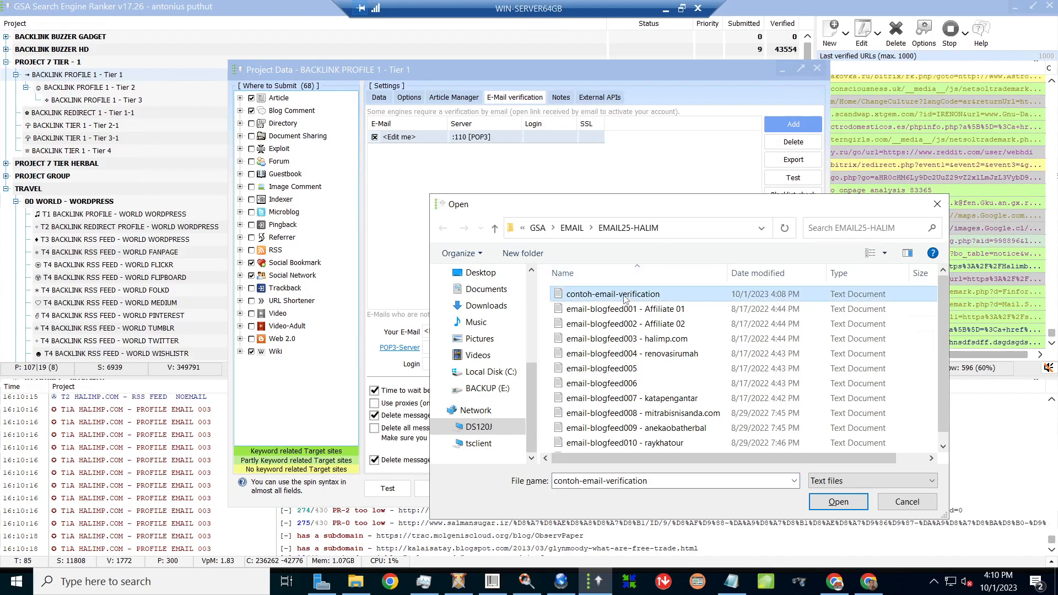
double_click(624, 297)
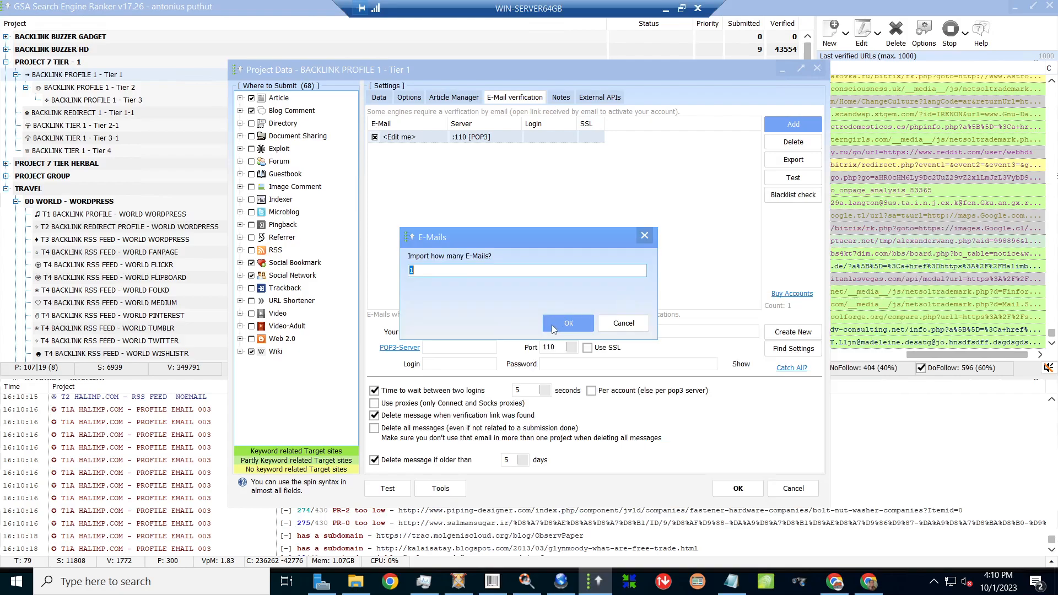
click(553, 326)
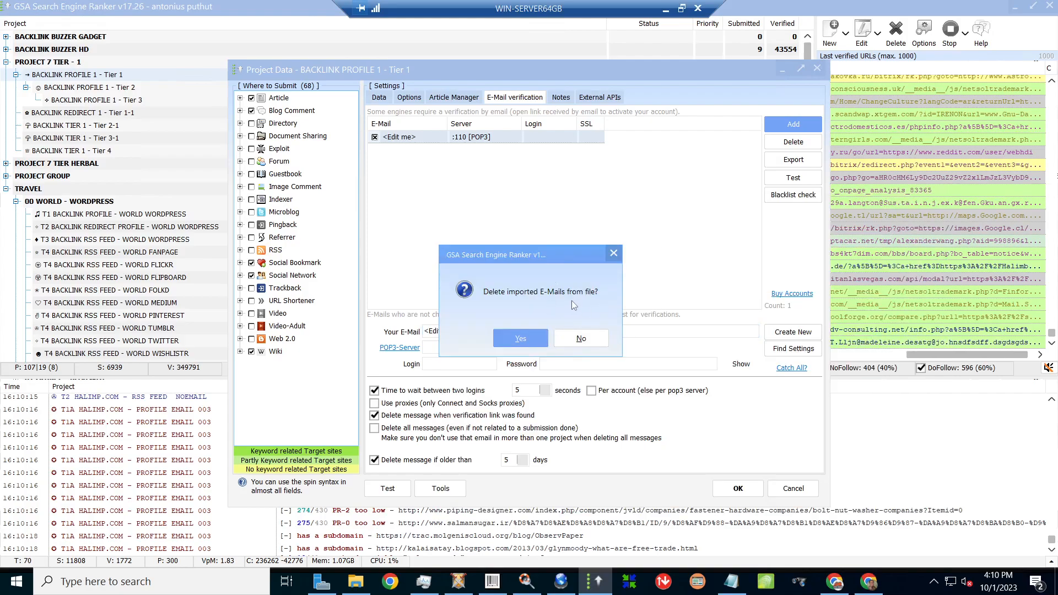
click(589, 339)
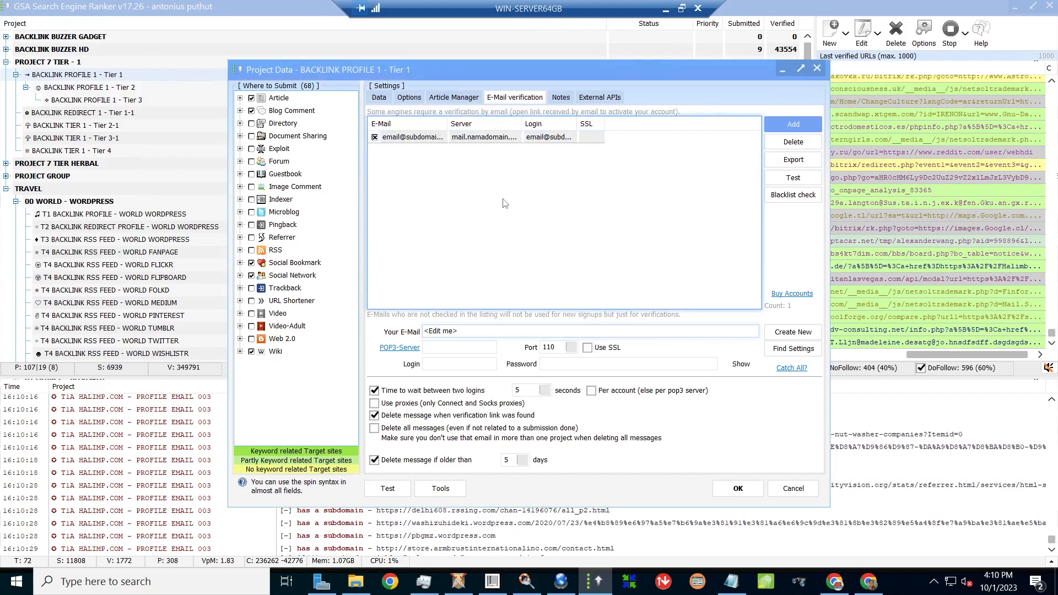
- Select the imported account to show its POP3 server mail.namadomain.xyz, port 110, login and password
click(422, 142)
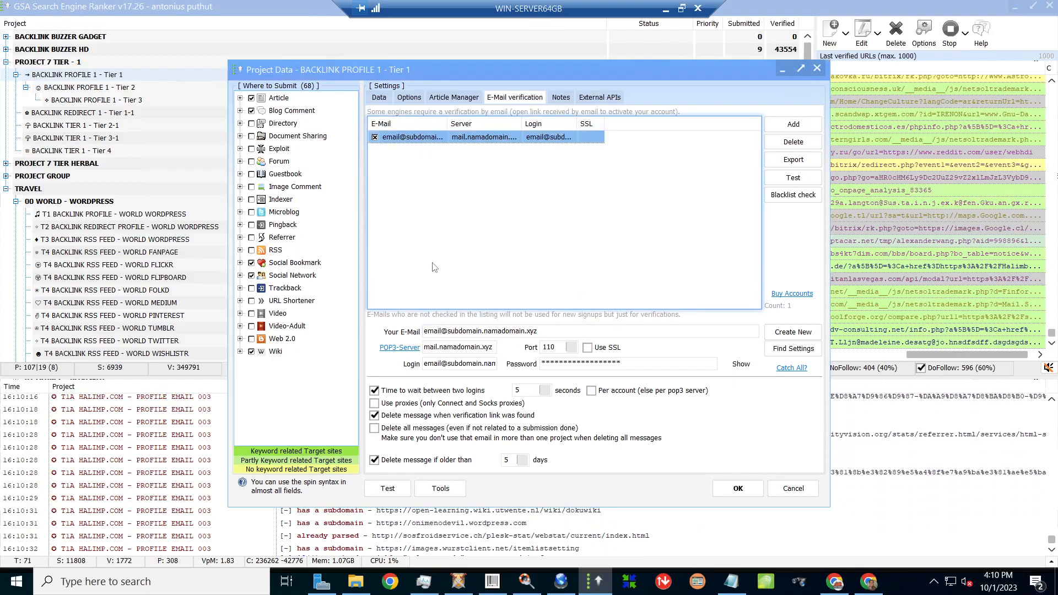
key(Tab)
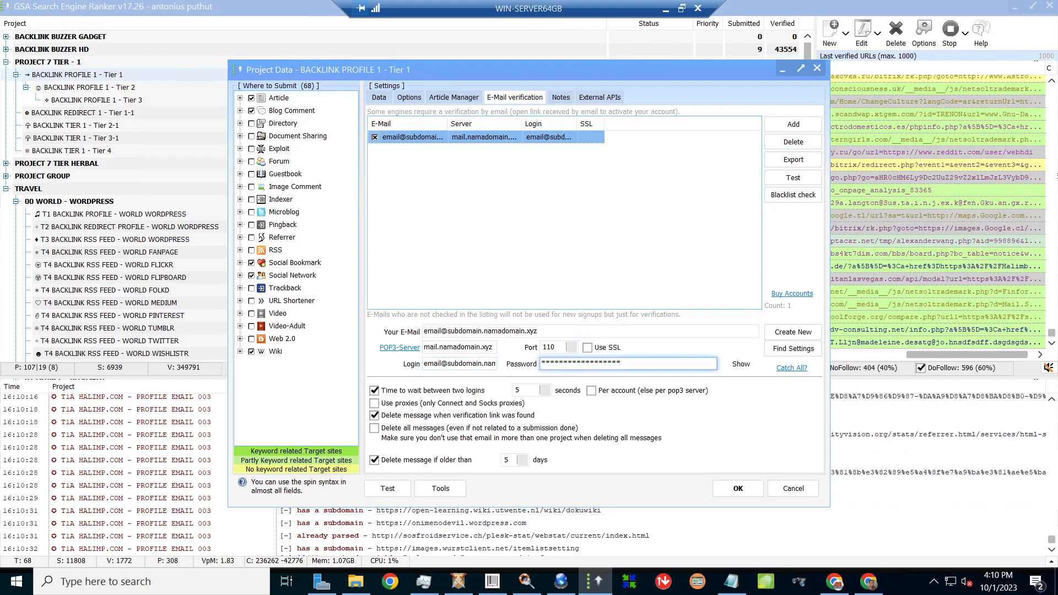
key(shift+Tab)
key(shift+Tab)
key(shift+Tab)
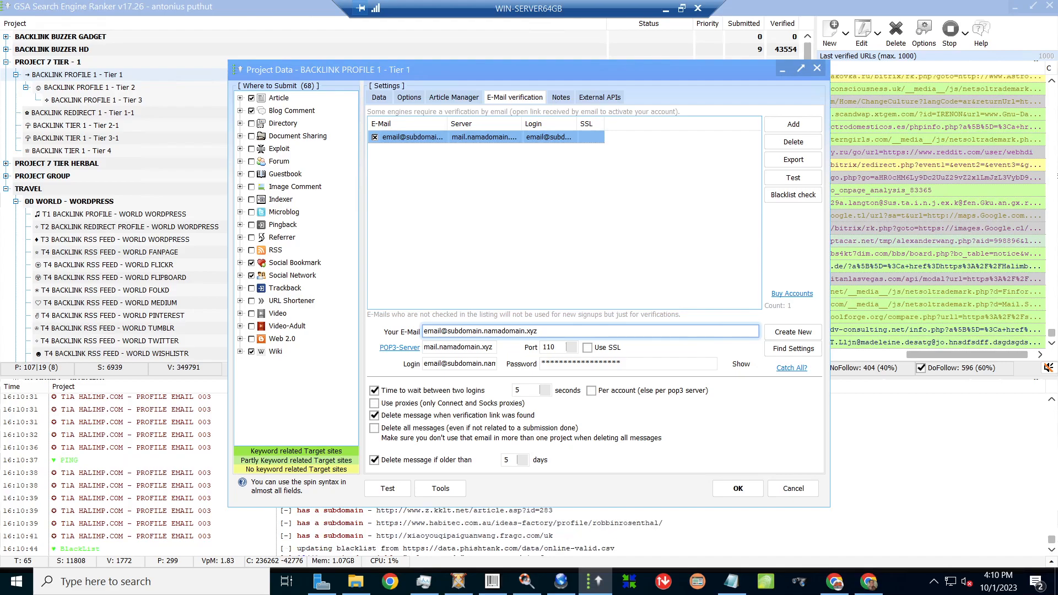
- Delete all existing e-mail accounts from the verification list
click(680, 211)
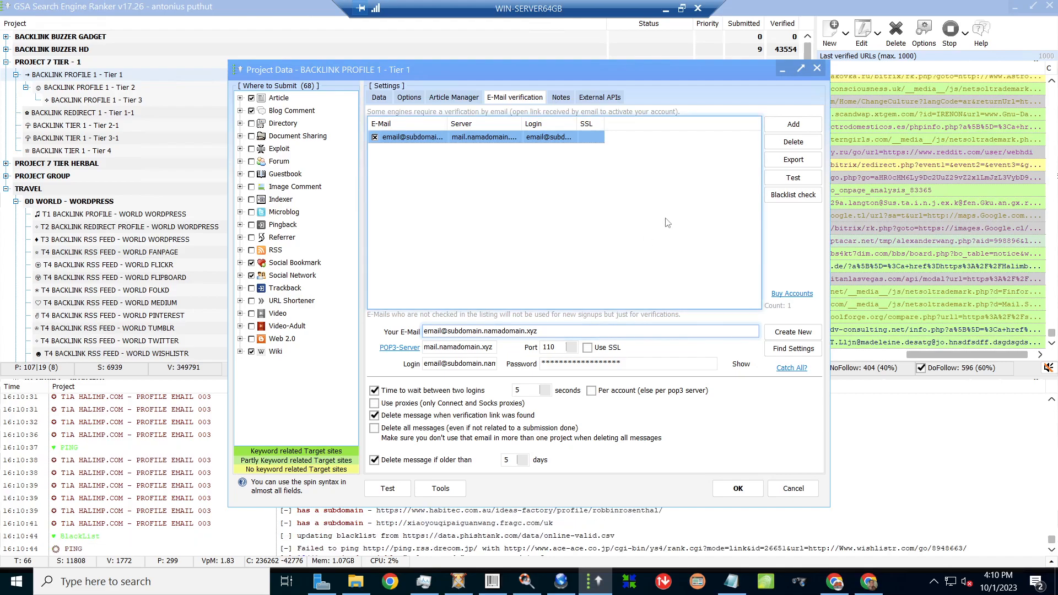
click(782, 143)
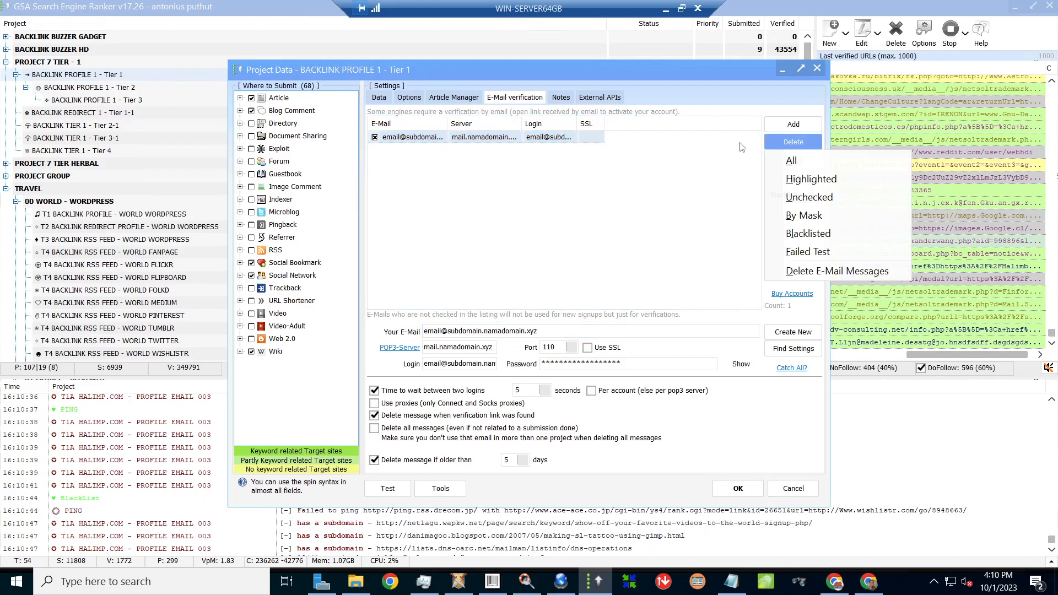
click(793, 161)
- Import the one account from 'email-blogfeed001 - Affiliate 01', keeping it in the source file, and check its mail.mantul.xyz details
click(792, 127)
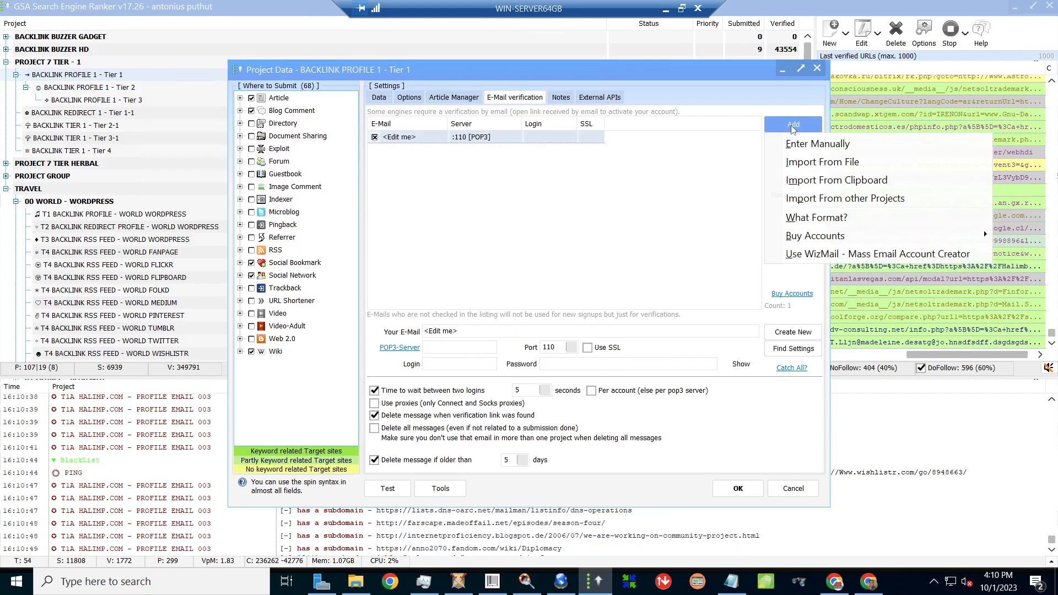
click(805, 162)
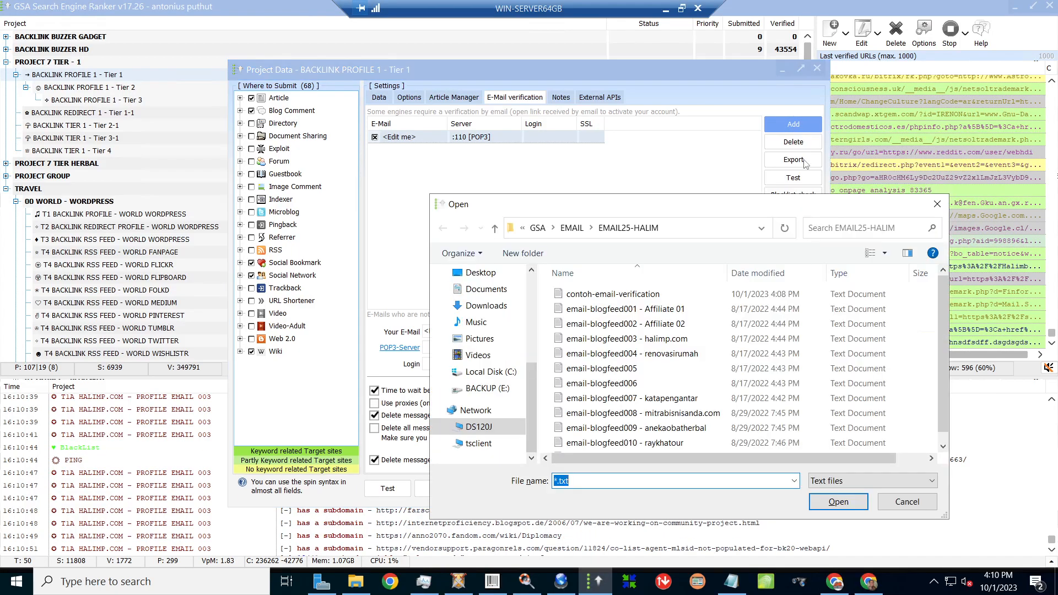
click(629, 310)
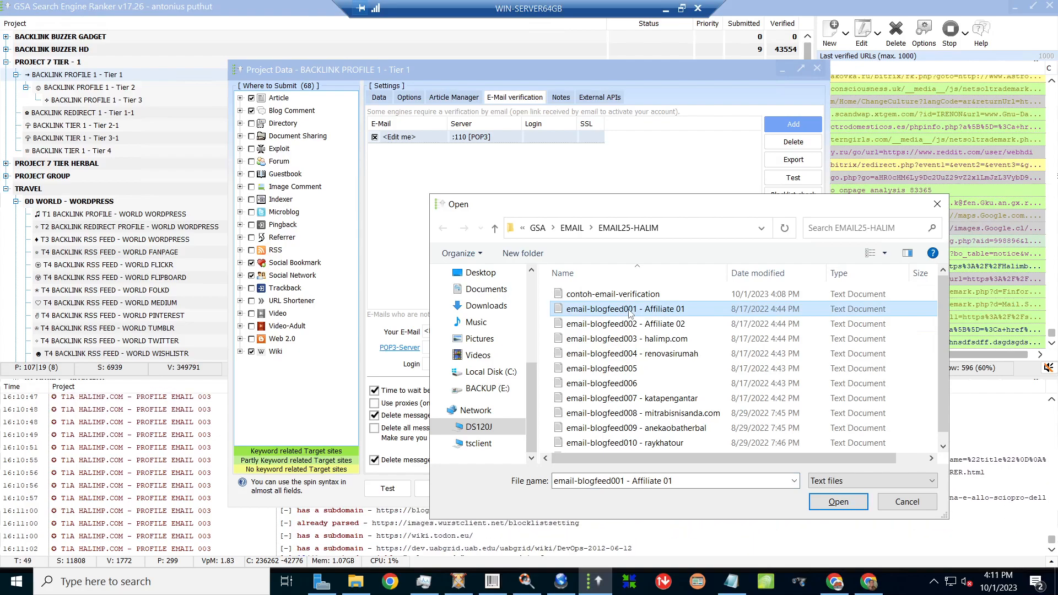
double_click(630, 310)
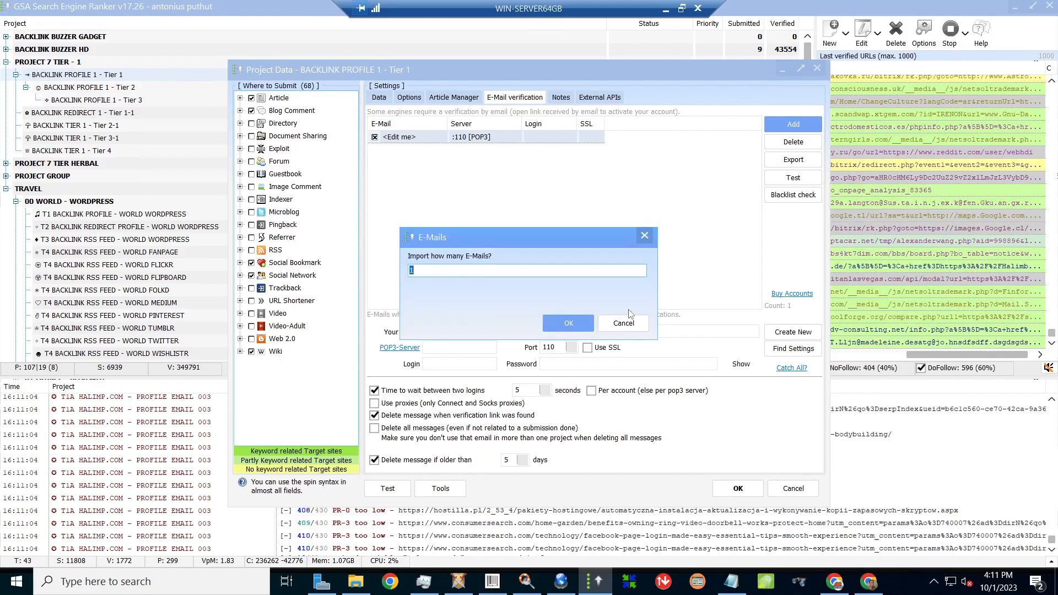
click(571, 319)
click(588, 341)
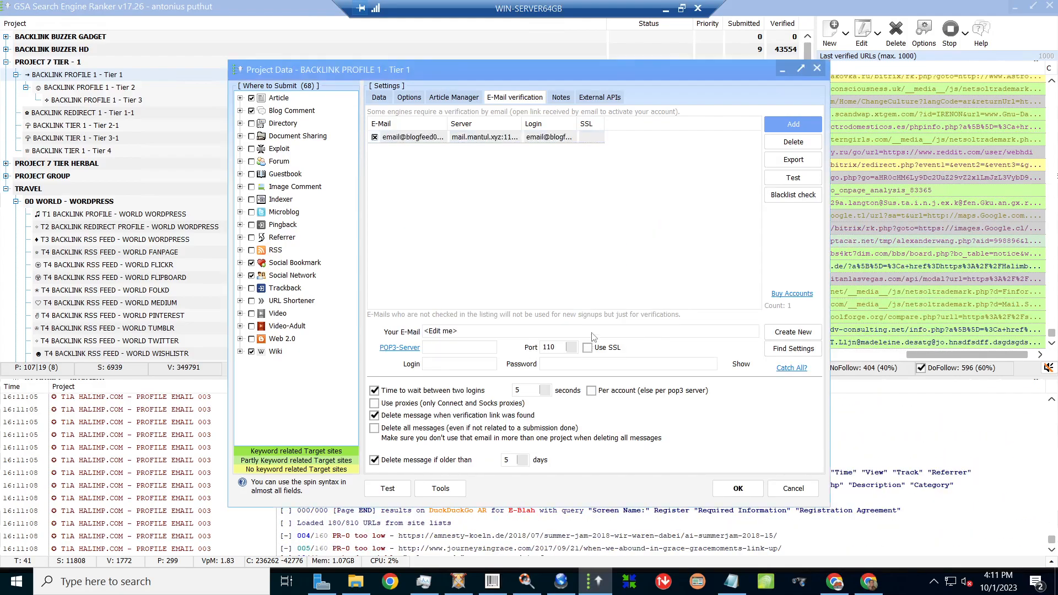
click(413, 139)
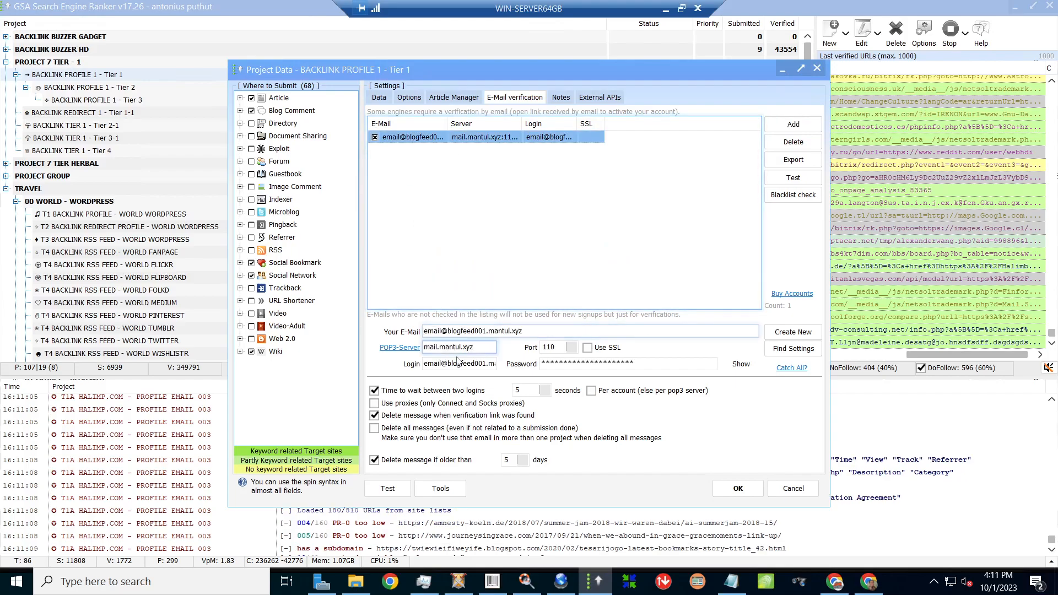
click(659, 215)
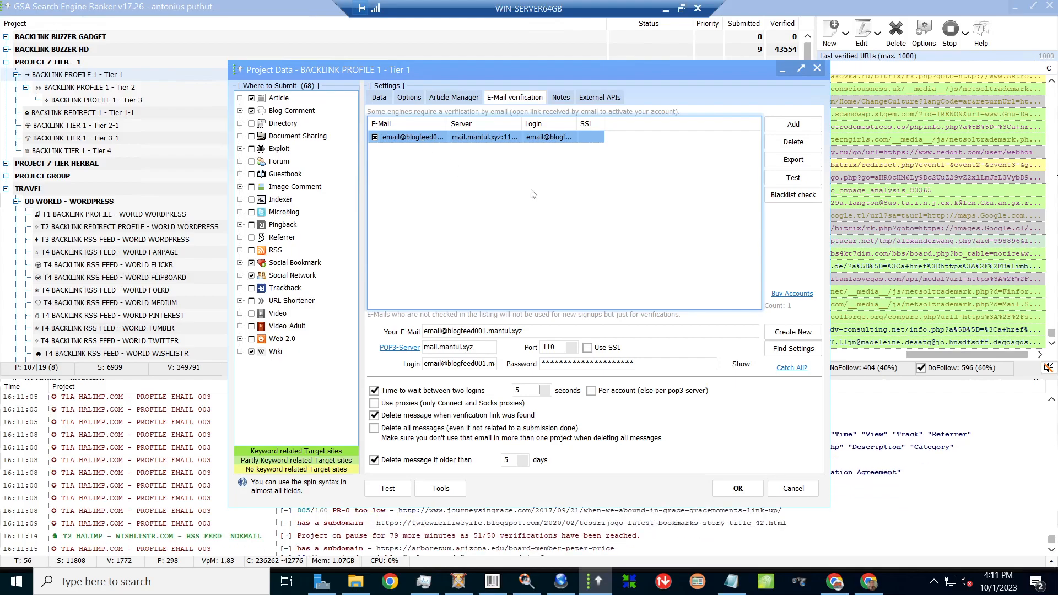
click(793, 178)
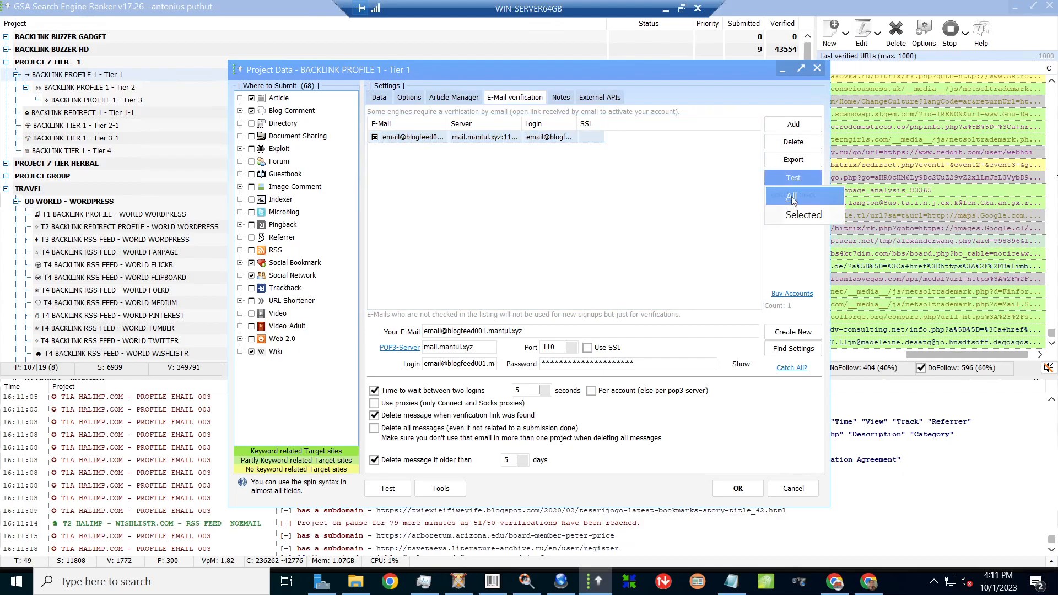
- Test all accounts, acknowledge the 'All successful!' result, and select the mantul.xyz account row
click(792, 197)
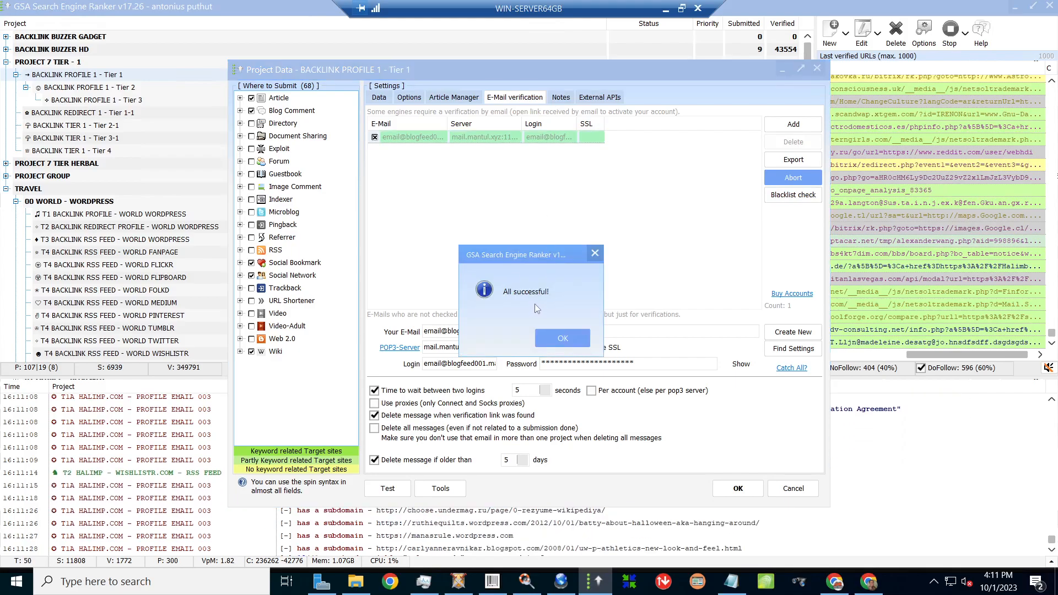
click(562, 338)
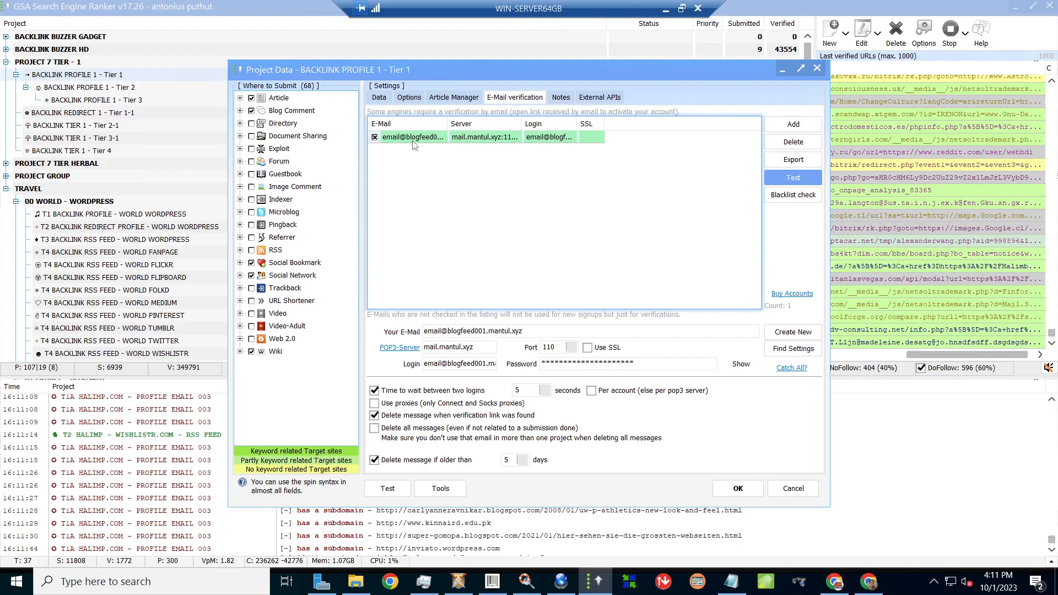
click(415, 137)
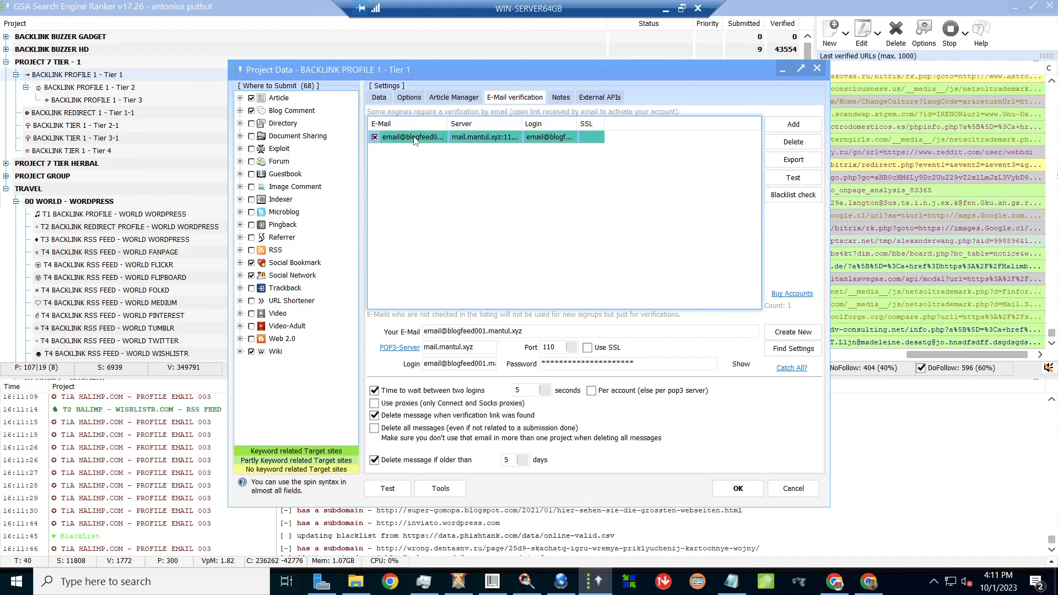
- Make the mantul.xyz account a catch-all, retest it successfully, and save the Project Data settings
click(793, 368)
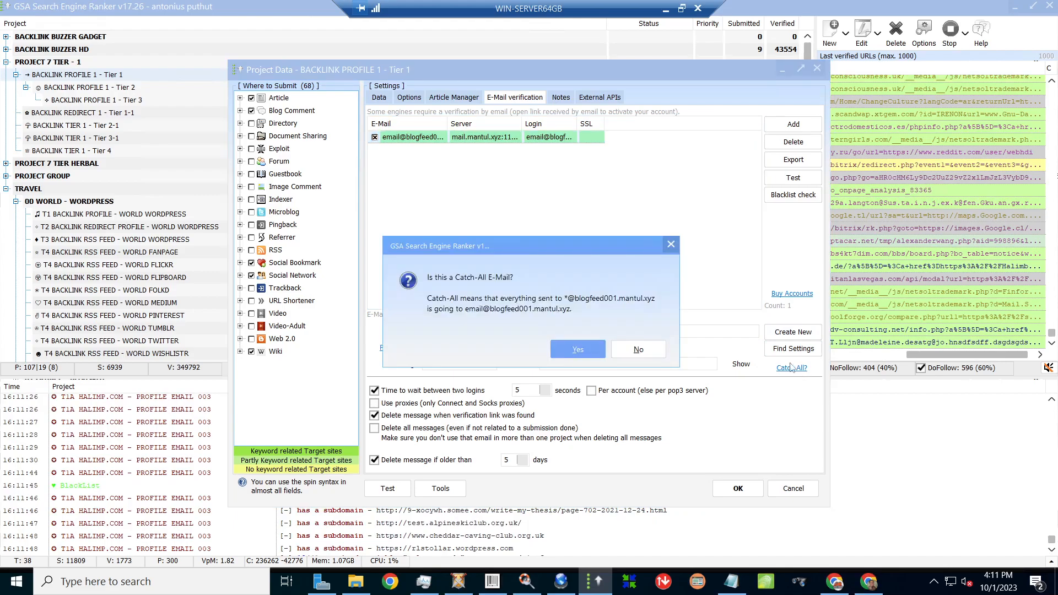
click(582, 355)
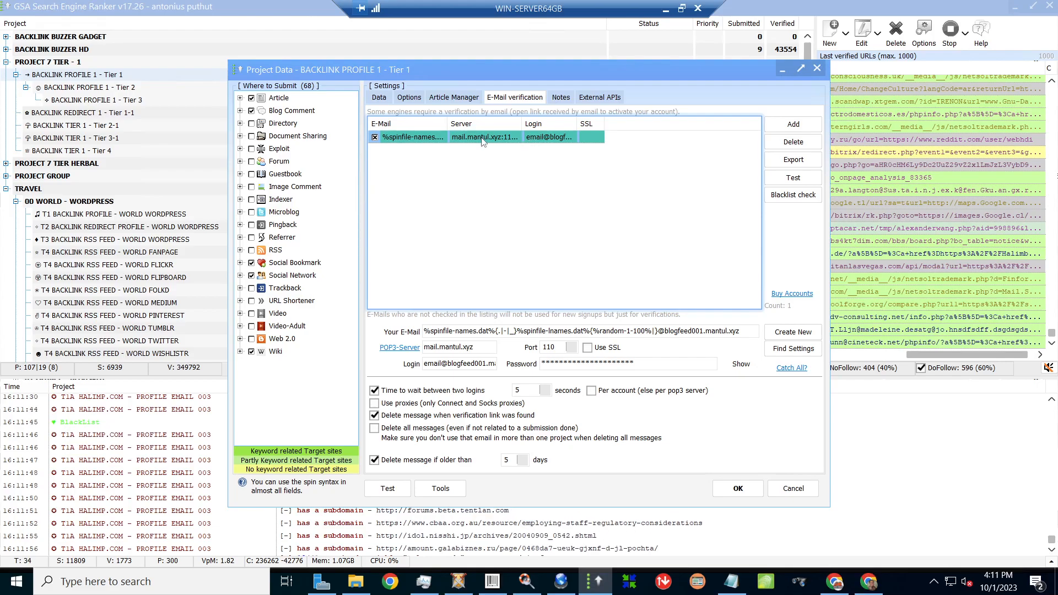
click(793, 177)
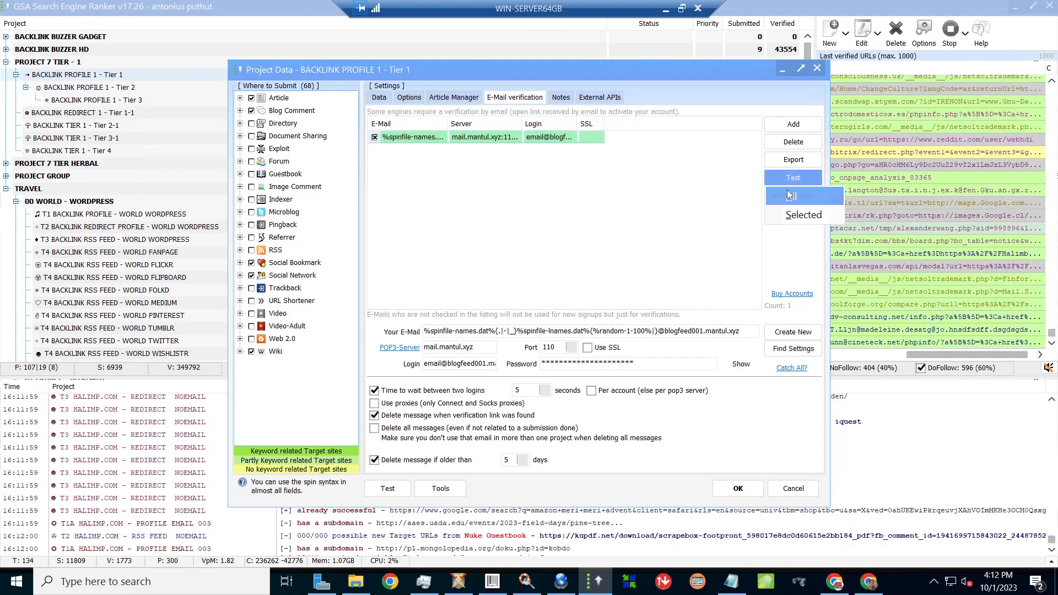
click(789, 194)
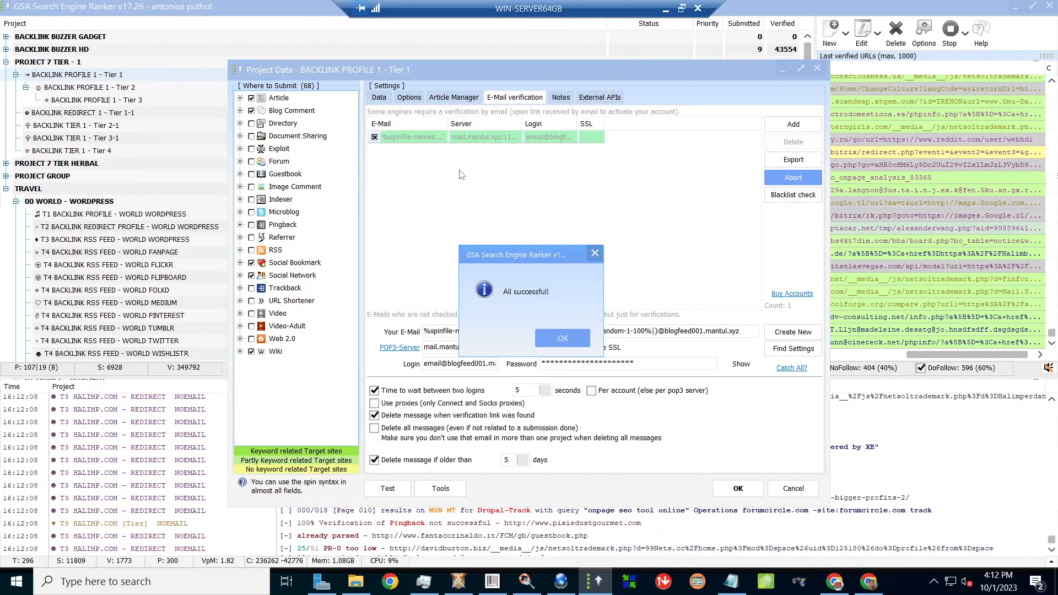
click(563, 337)
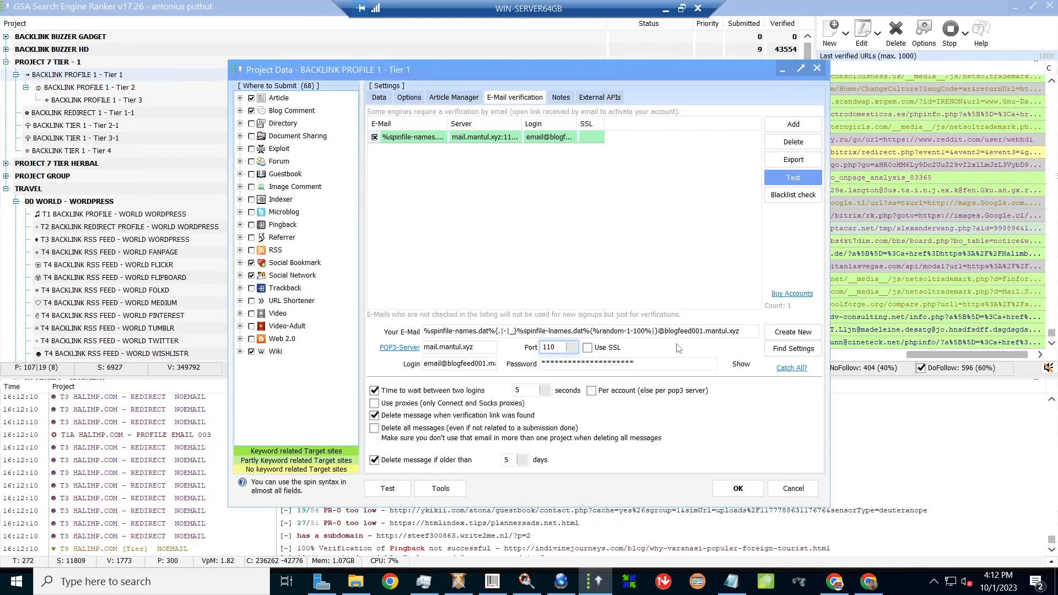
click(749, 487)
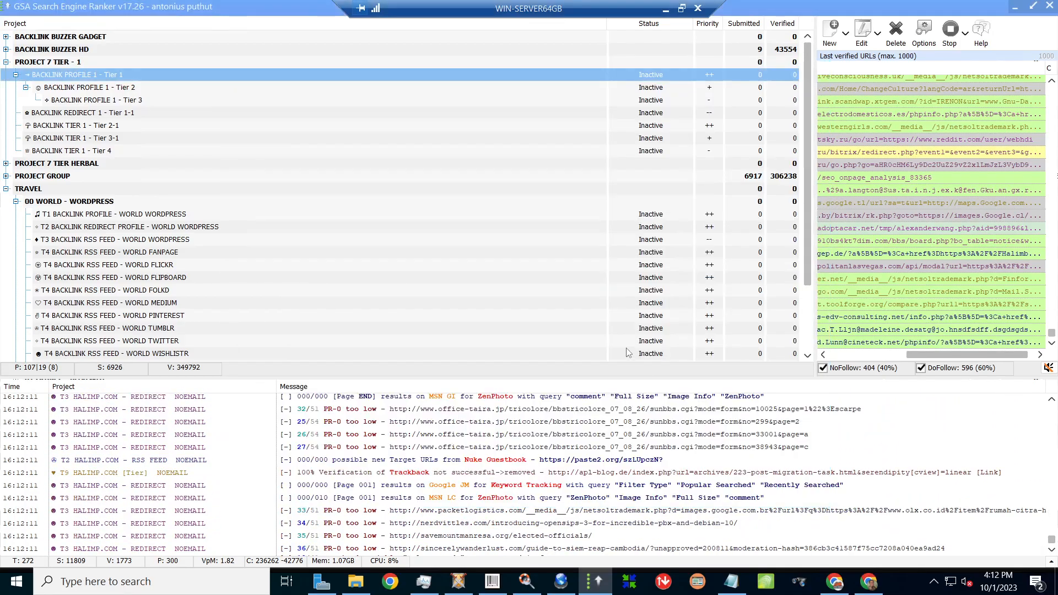